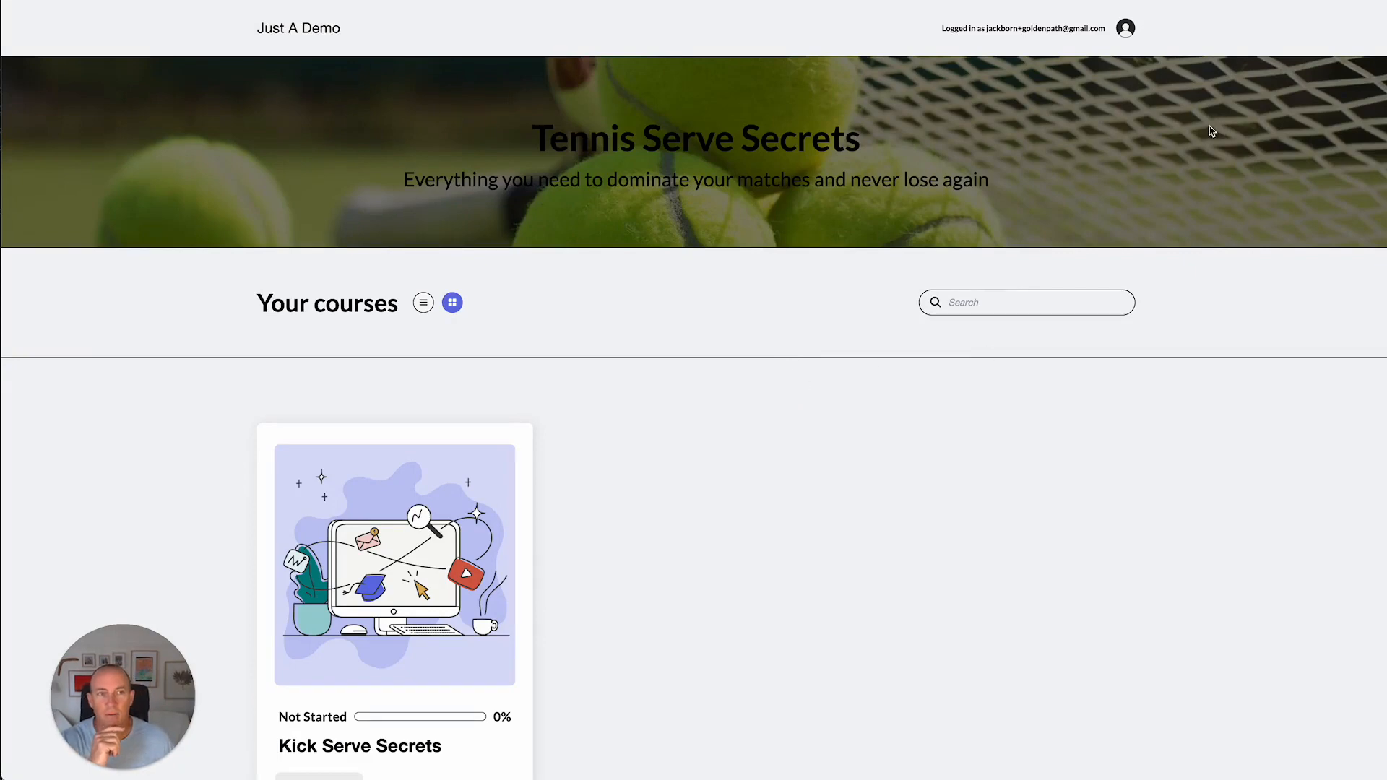
# Step: Close the course dashboard preview and open the LMS section of the account settings
pyautogui.press('super+w')
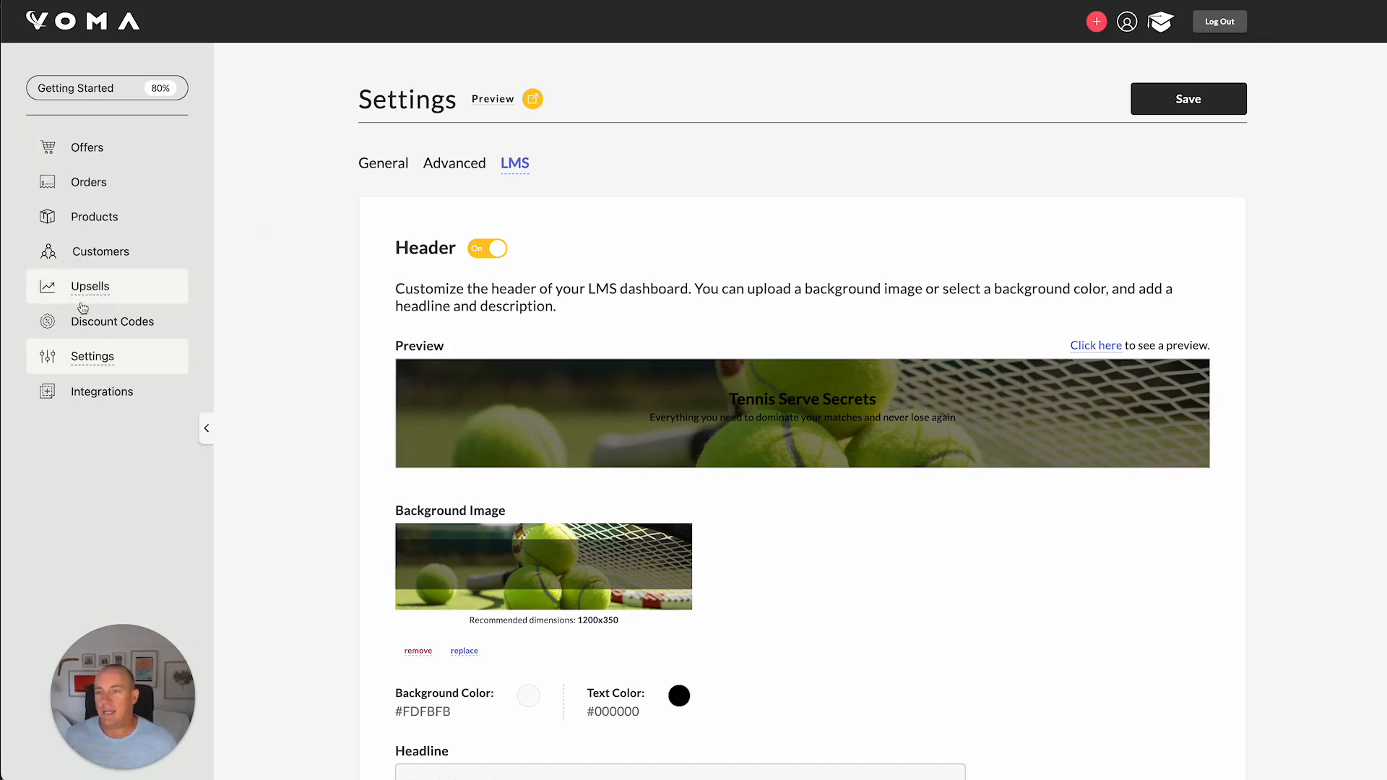
pyautogui.click(98, 368)
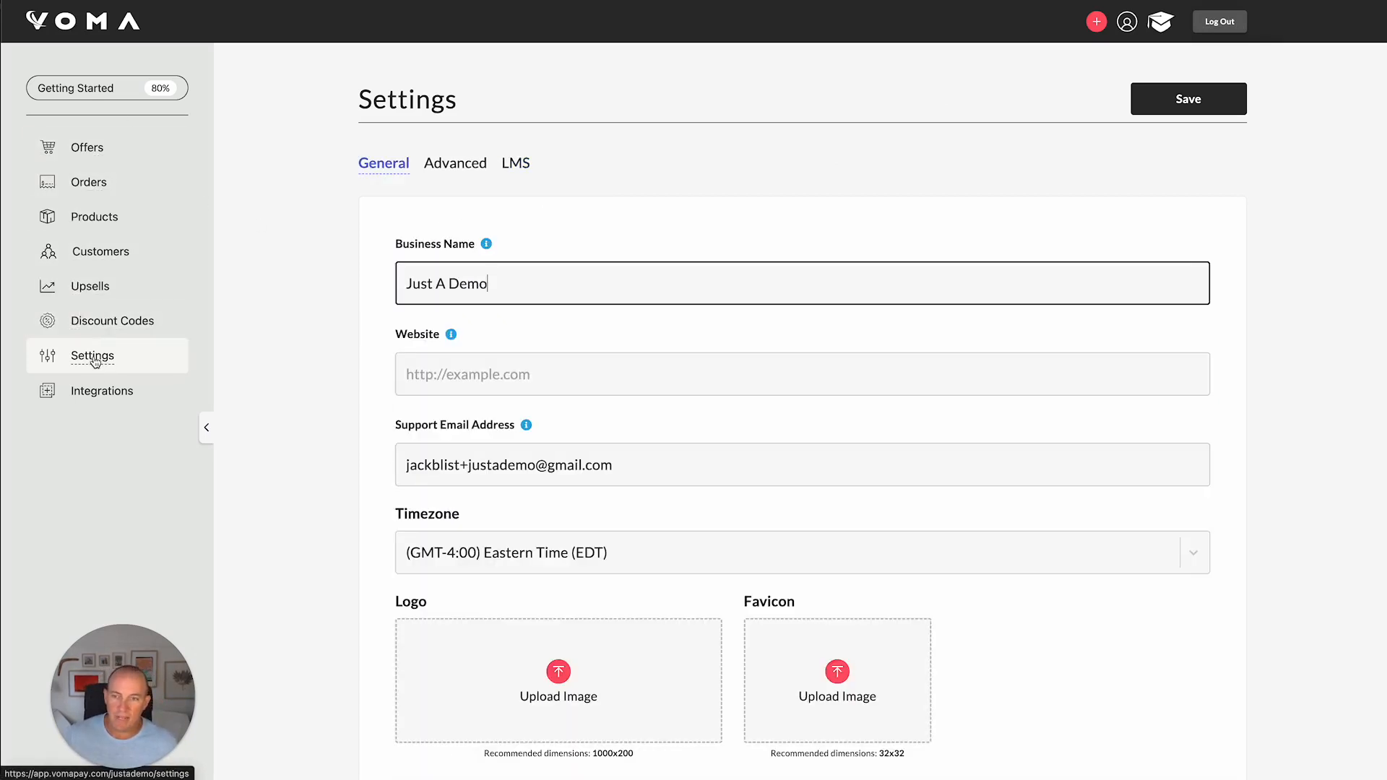
pyautogui.click(518, 166)
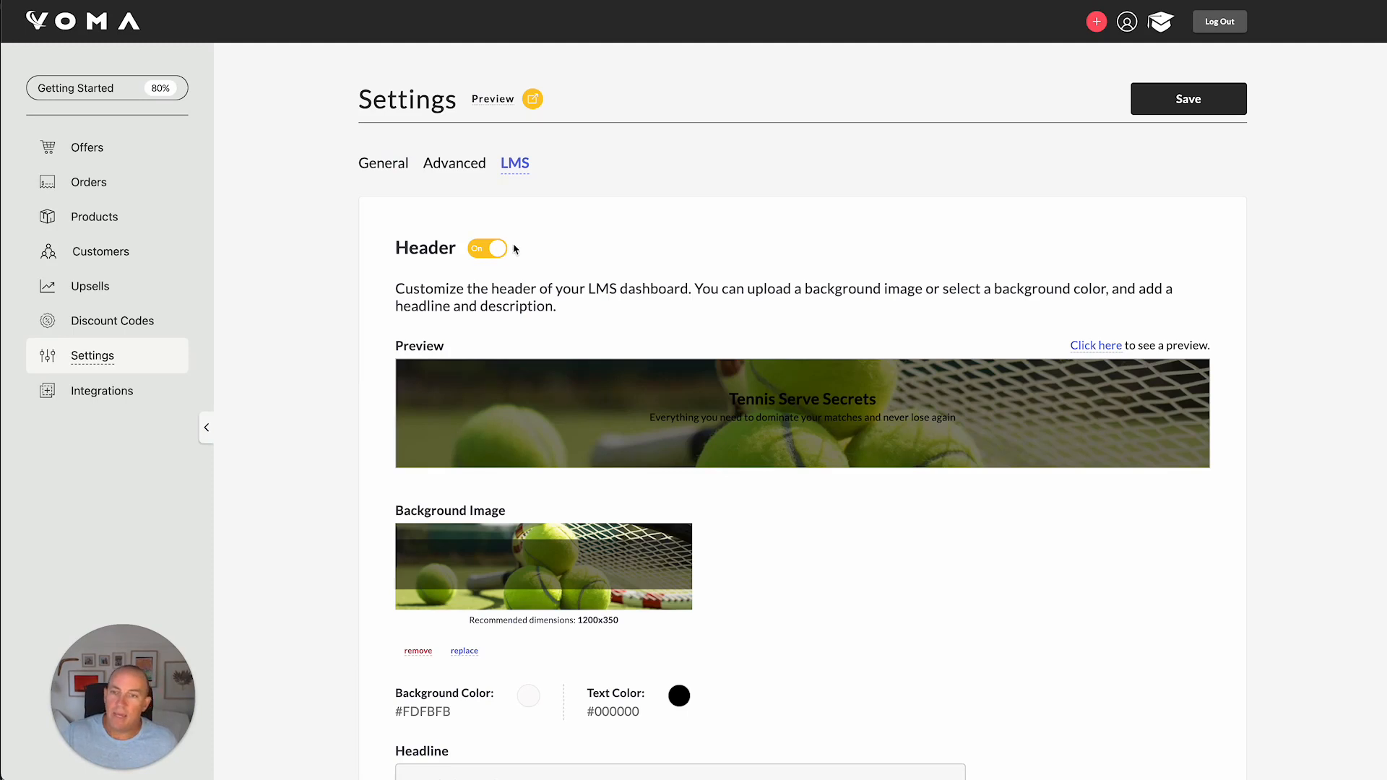
# Step: Turn off the LMS header, save the settings and reload the course dashboard to check the change
pyautogui.click(482, 251)
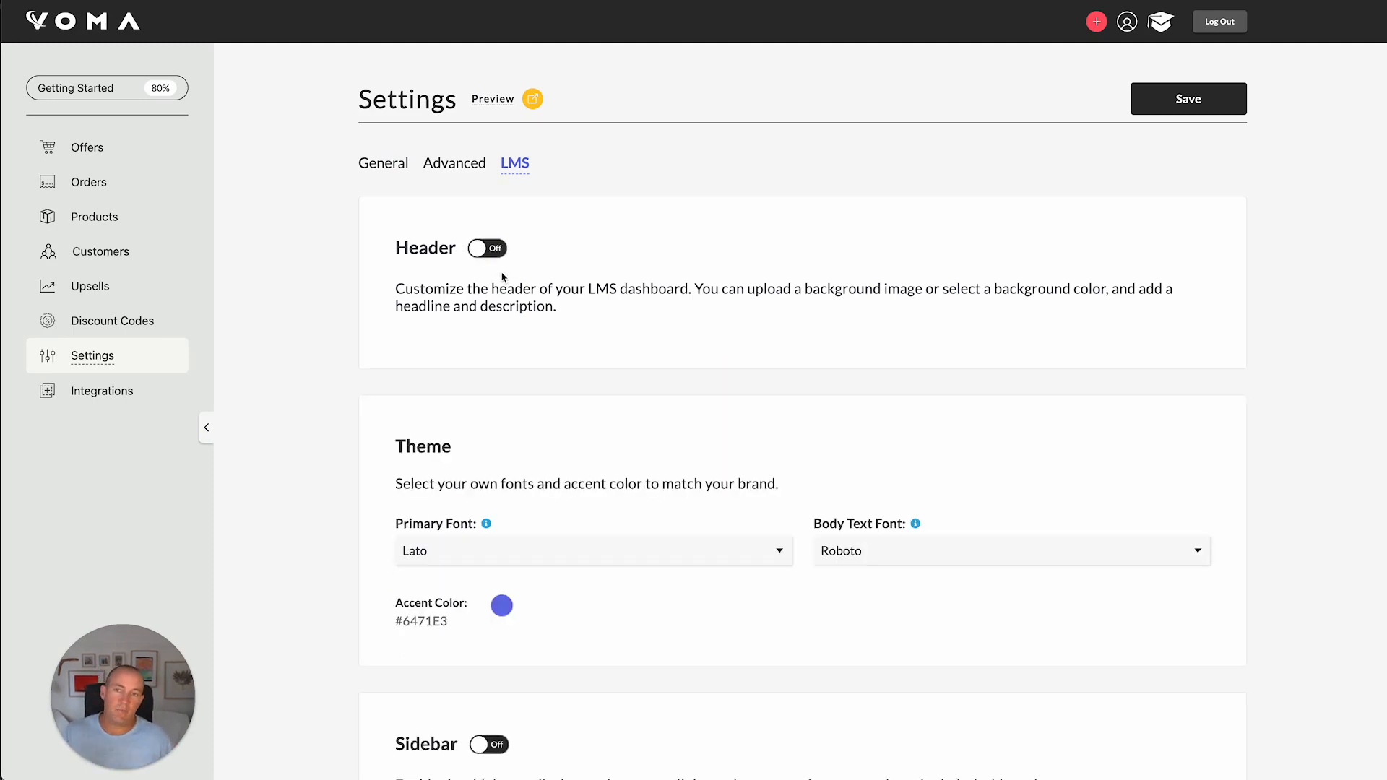
pyautogui.click(1147, 97)
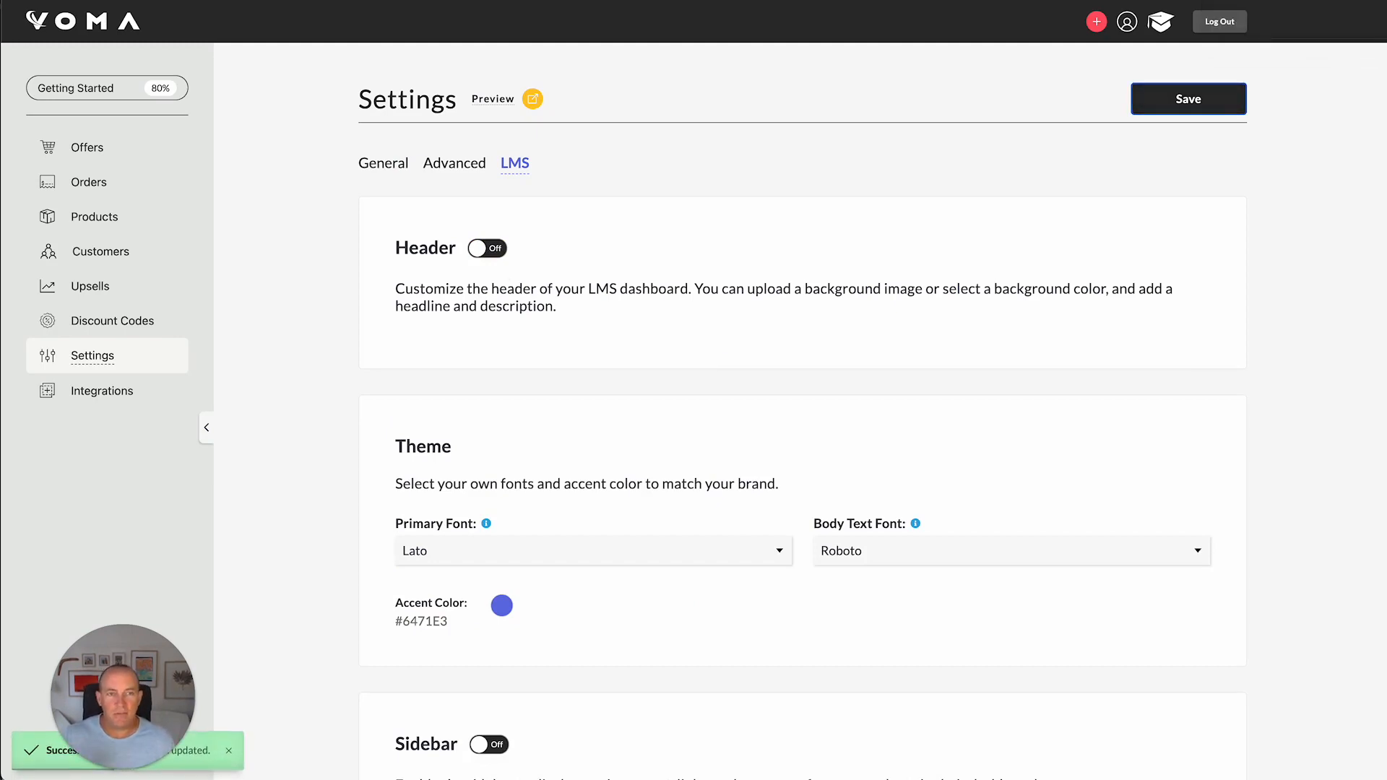
pyautogui.click(1235, 0)
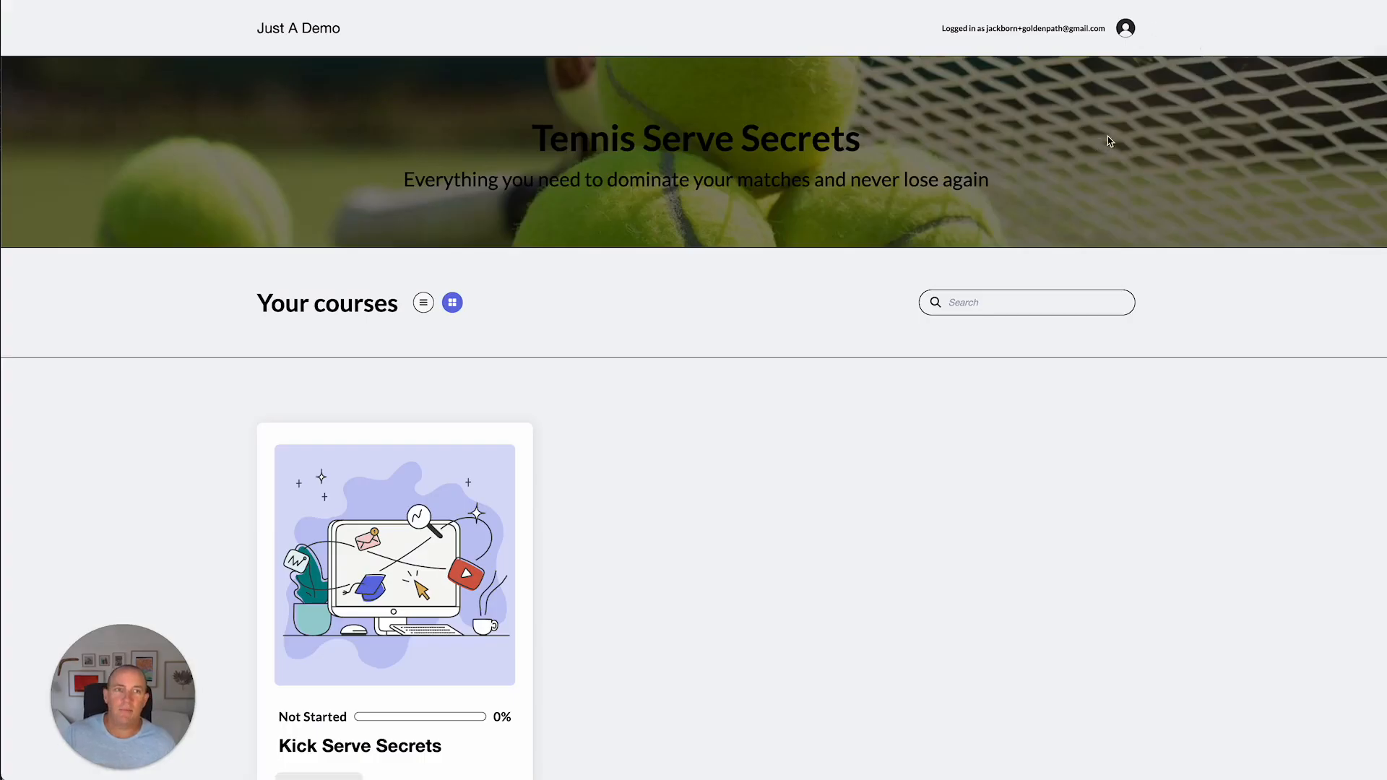
pyautogui.press('super+r')
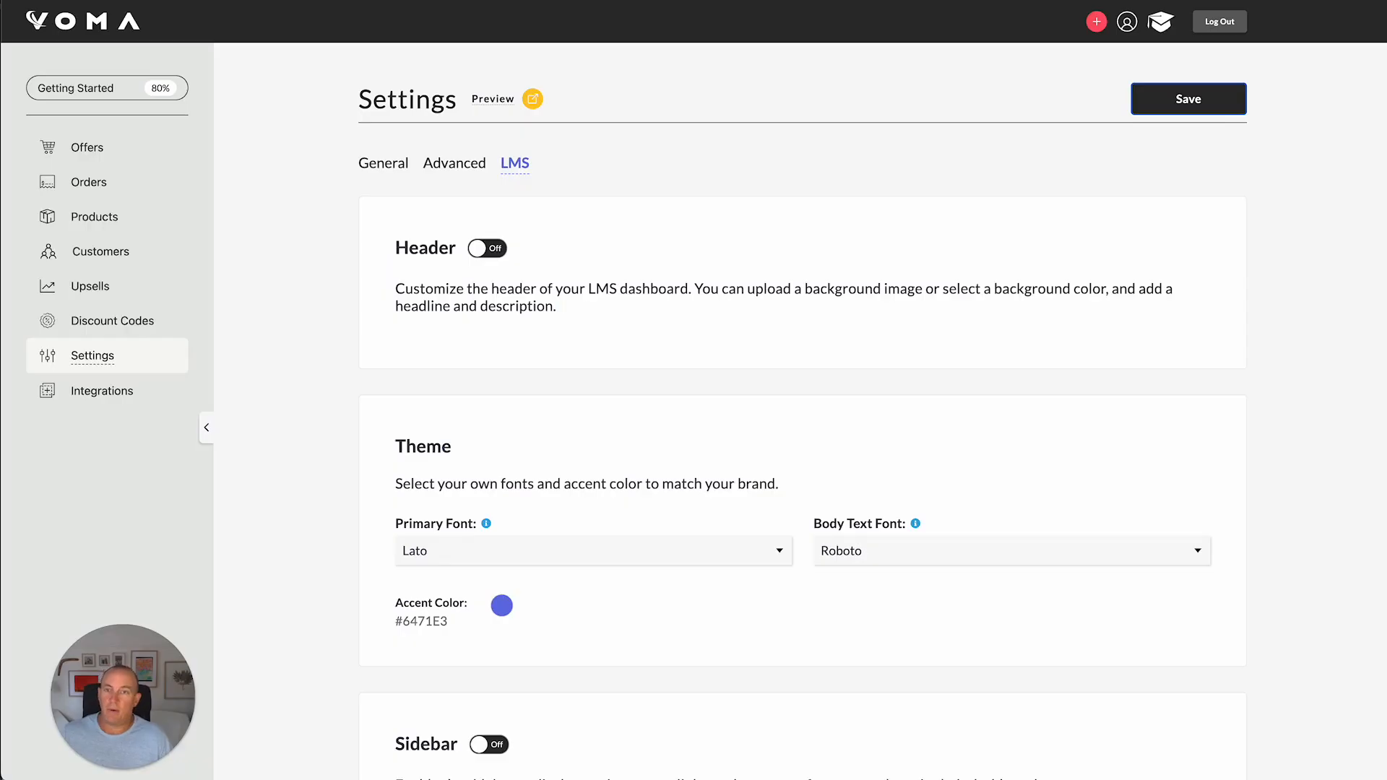
# Step: Turn the LMS header back on and remove its background image
pyautogui.click(494, 254)
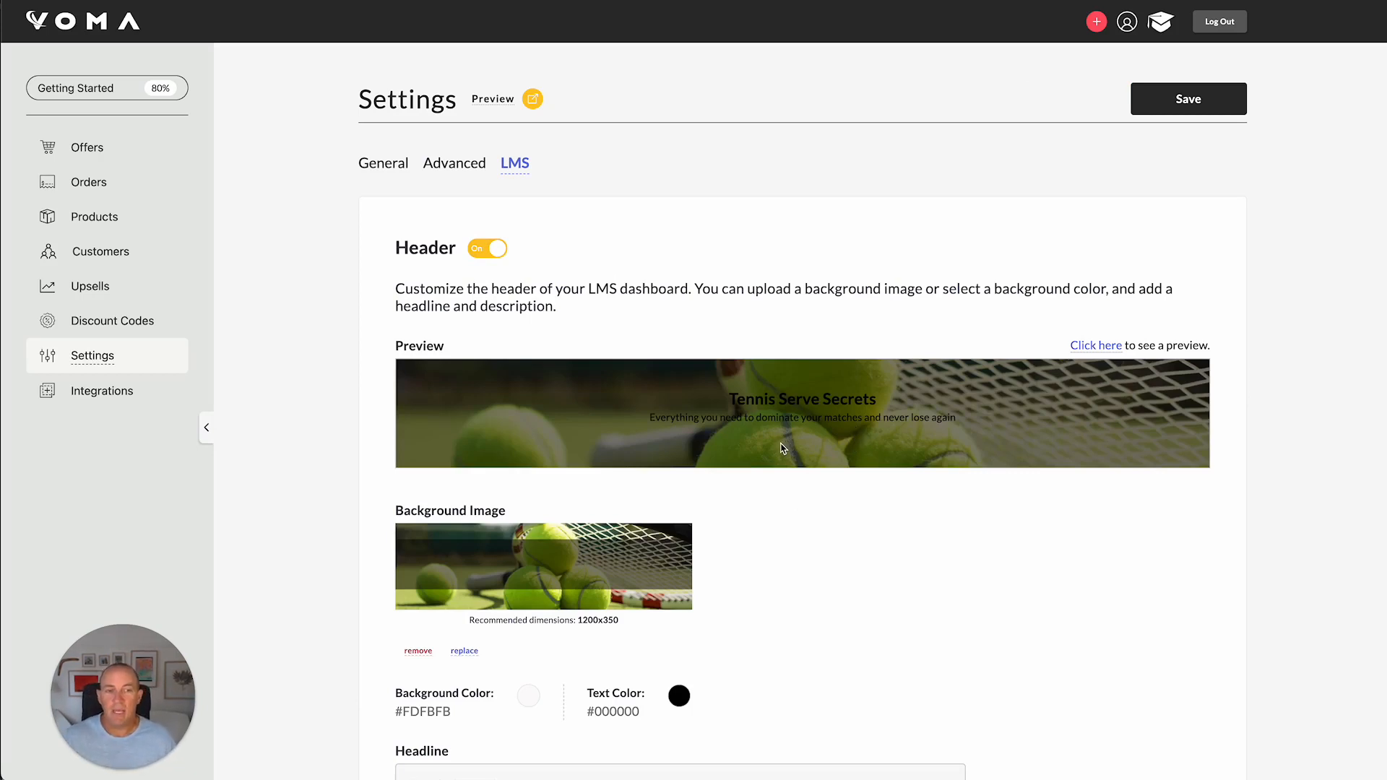
pyautogui.scroll(-5, 776, 499)
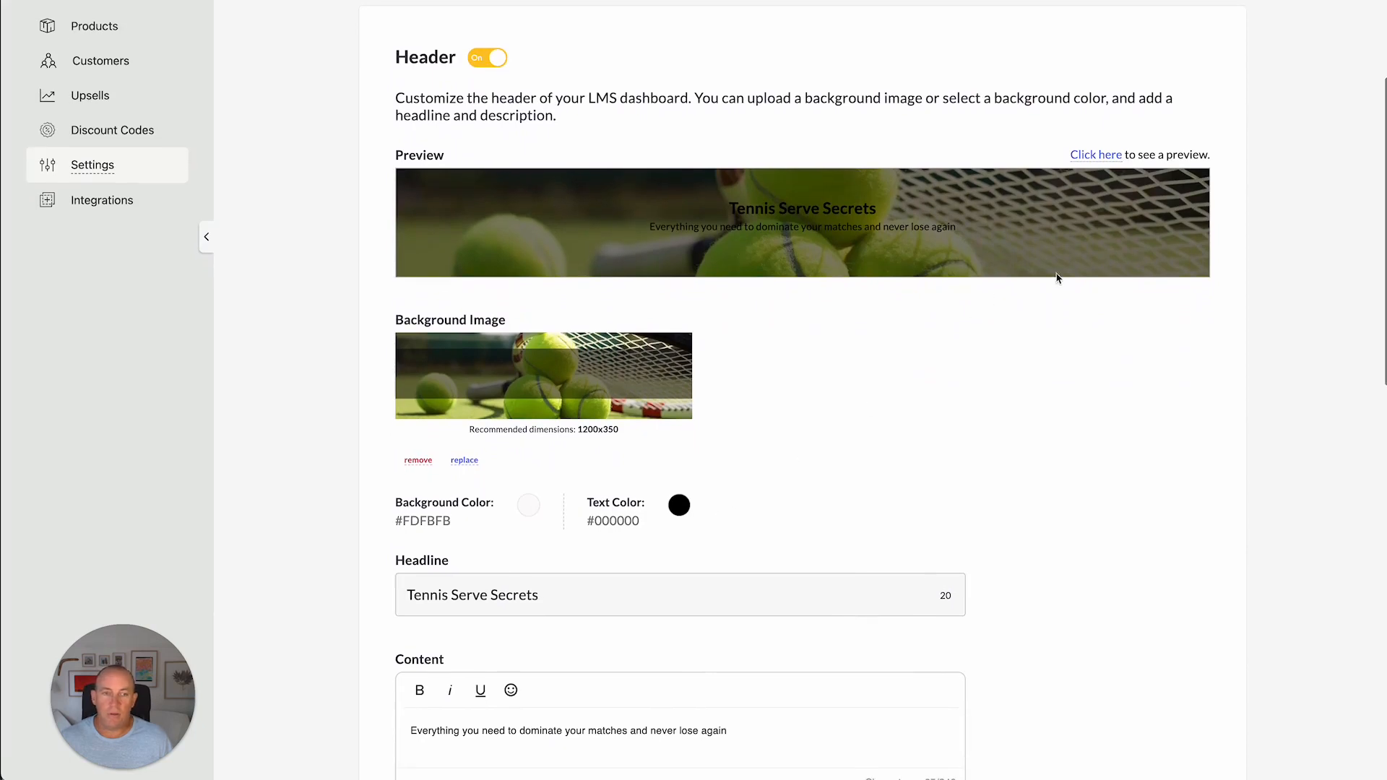
pyautogui.click(410, 469)
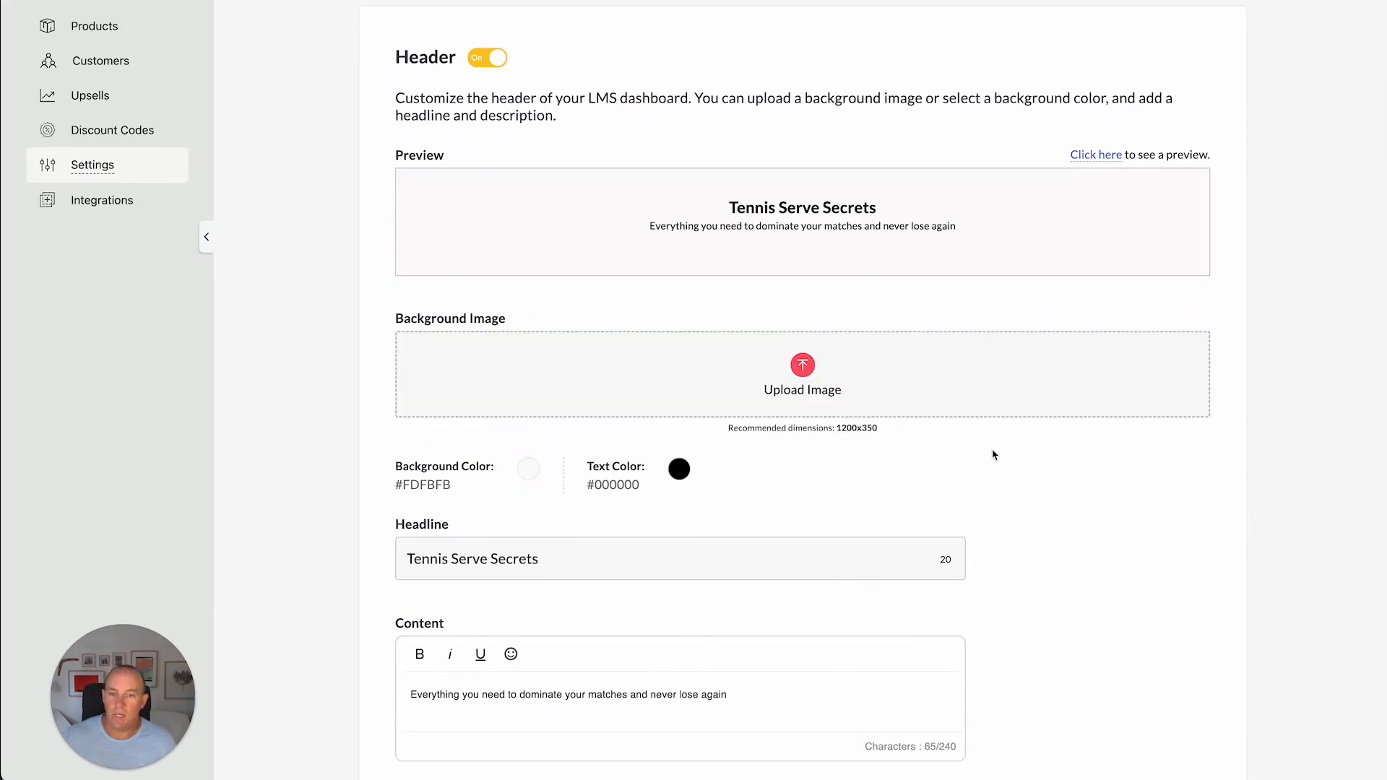
# Step: Set the header's background color to bright green #3BFF3B
pyautogui.click(531, 470)
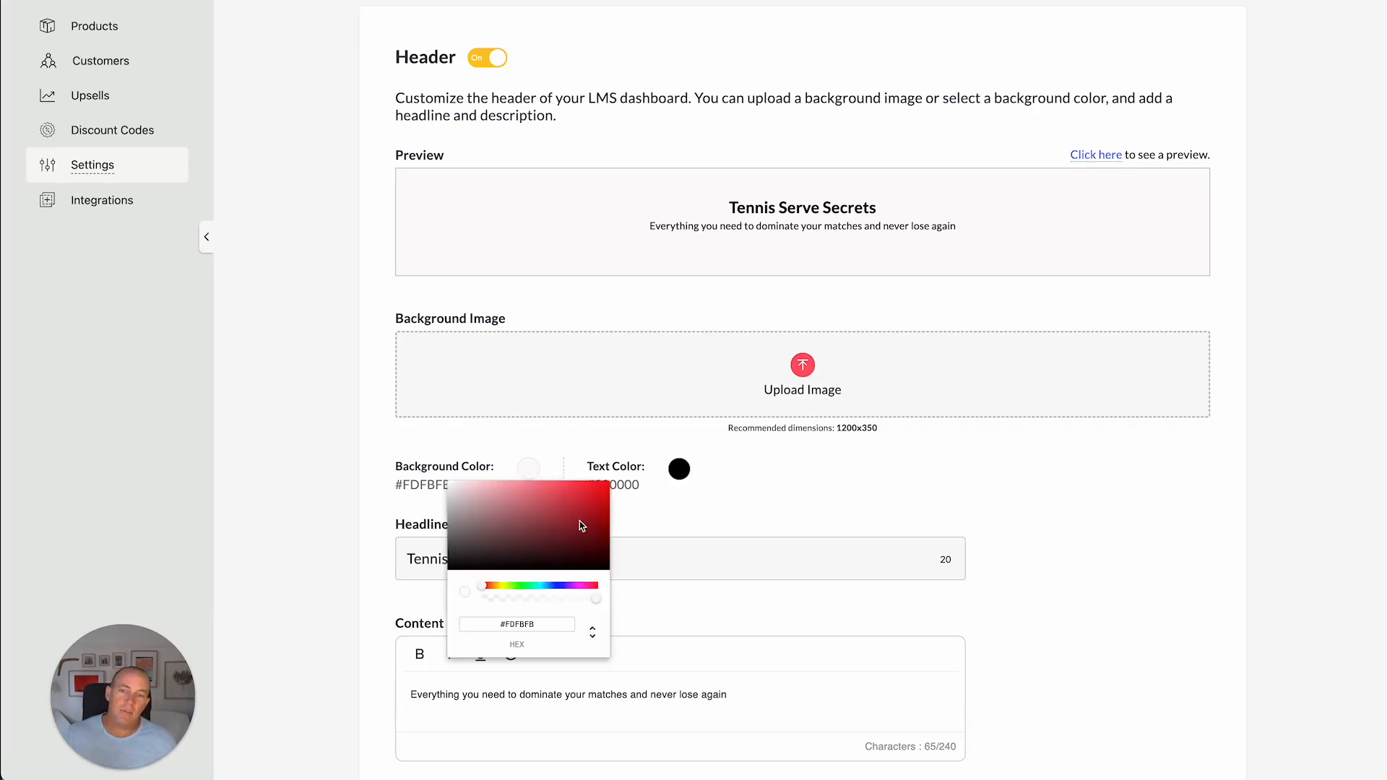
pyautogui.click(522, 587)
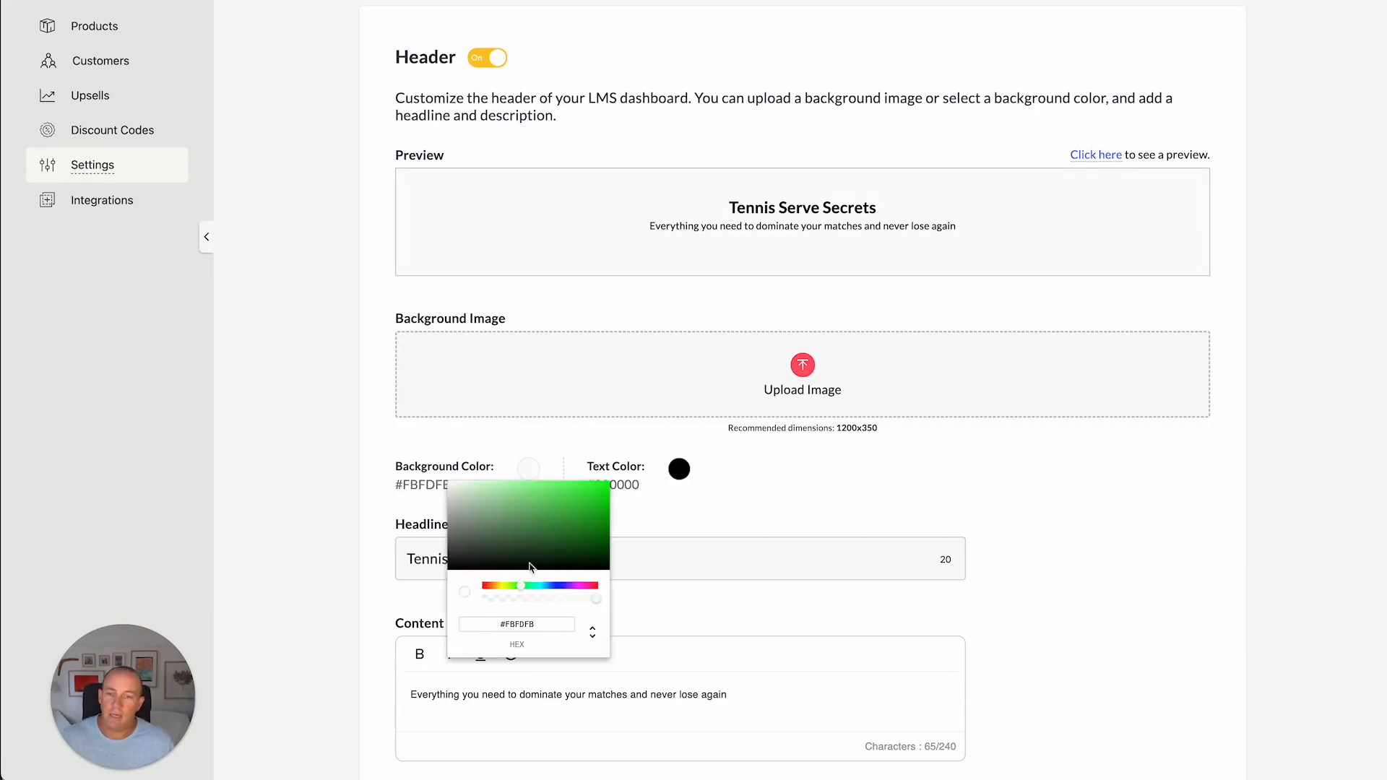
pyautogui.click(569, 486)
pyautogui.click(573, 483)
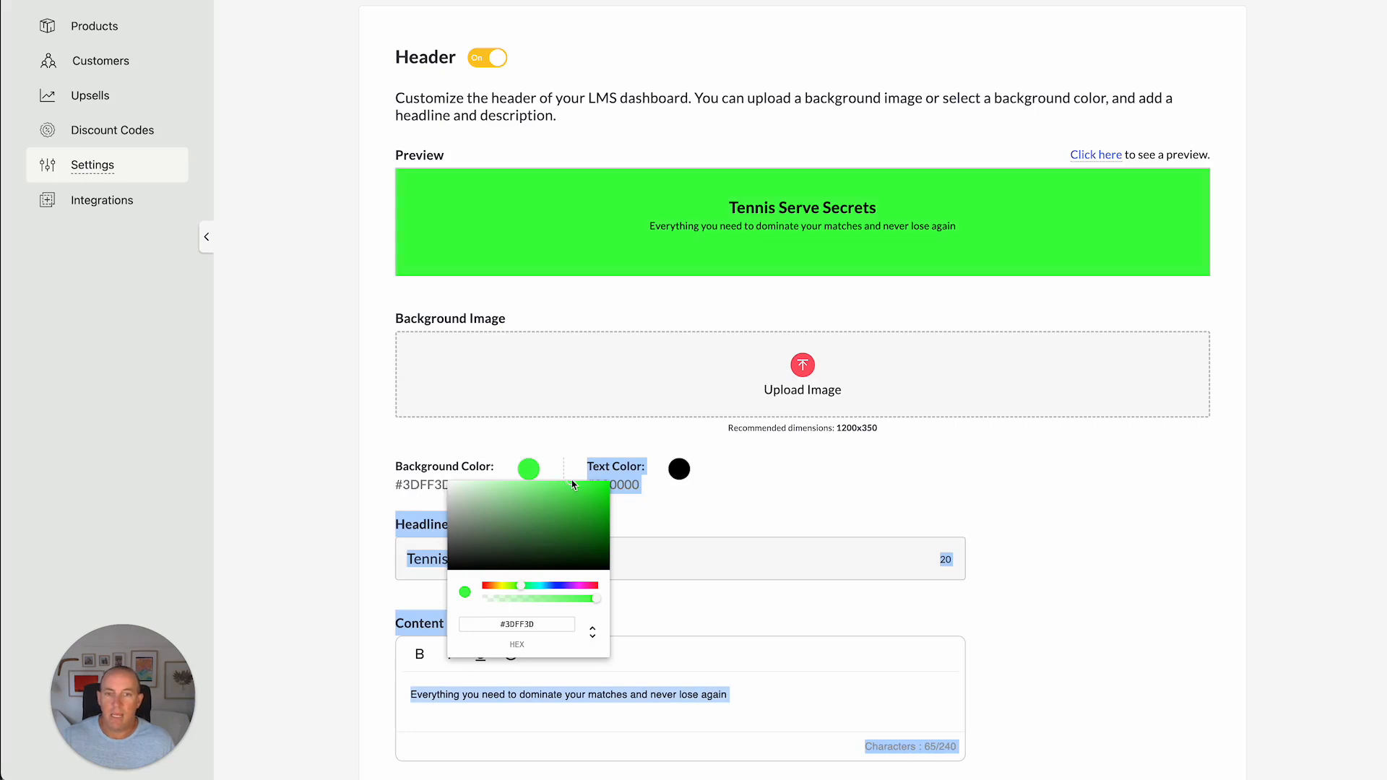
pyautogui.click(831, 447)
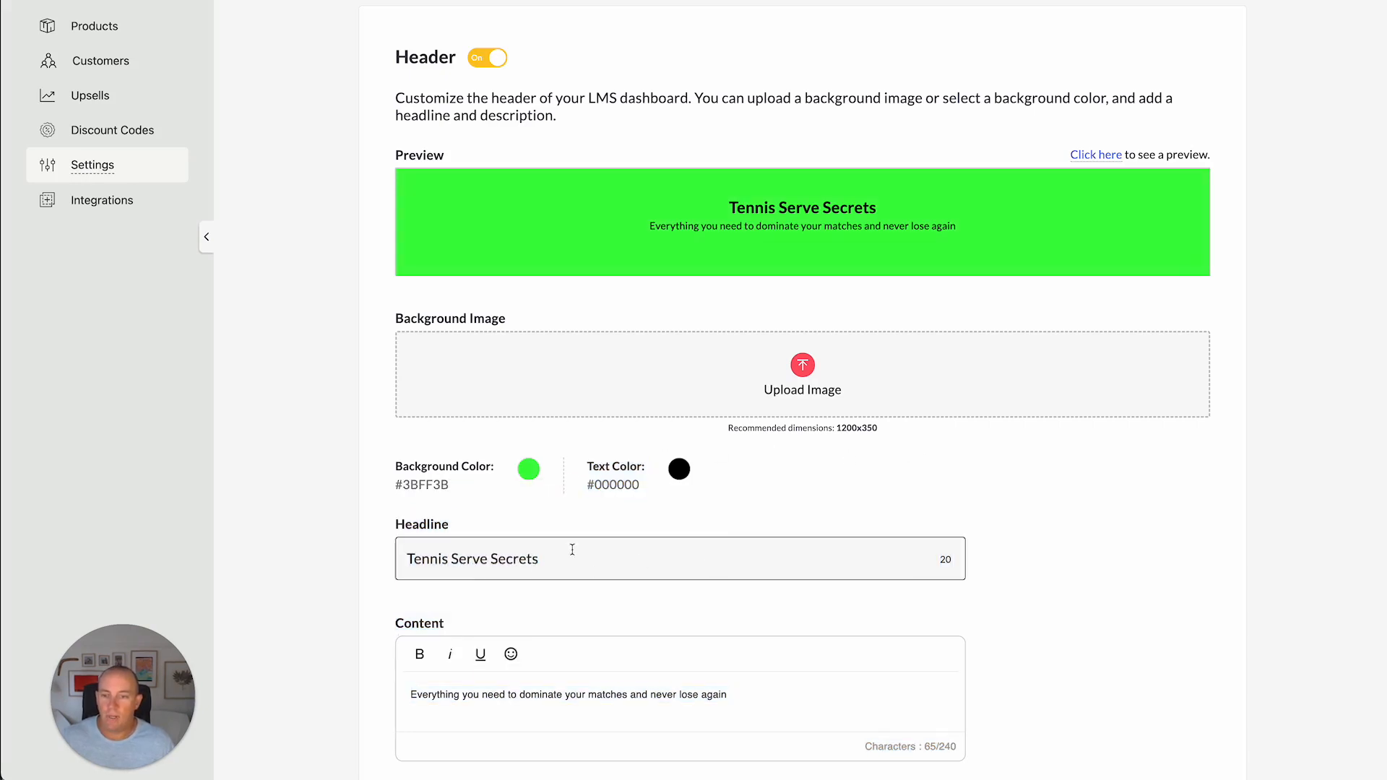
# Step: Examine the header's headline and content text and how both appear in the preview
pyautogui.scroll(-3, 572, 550)
pyautogui.tripleClick(551, 463)
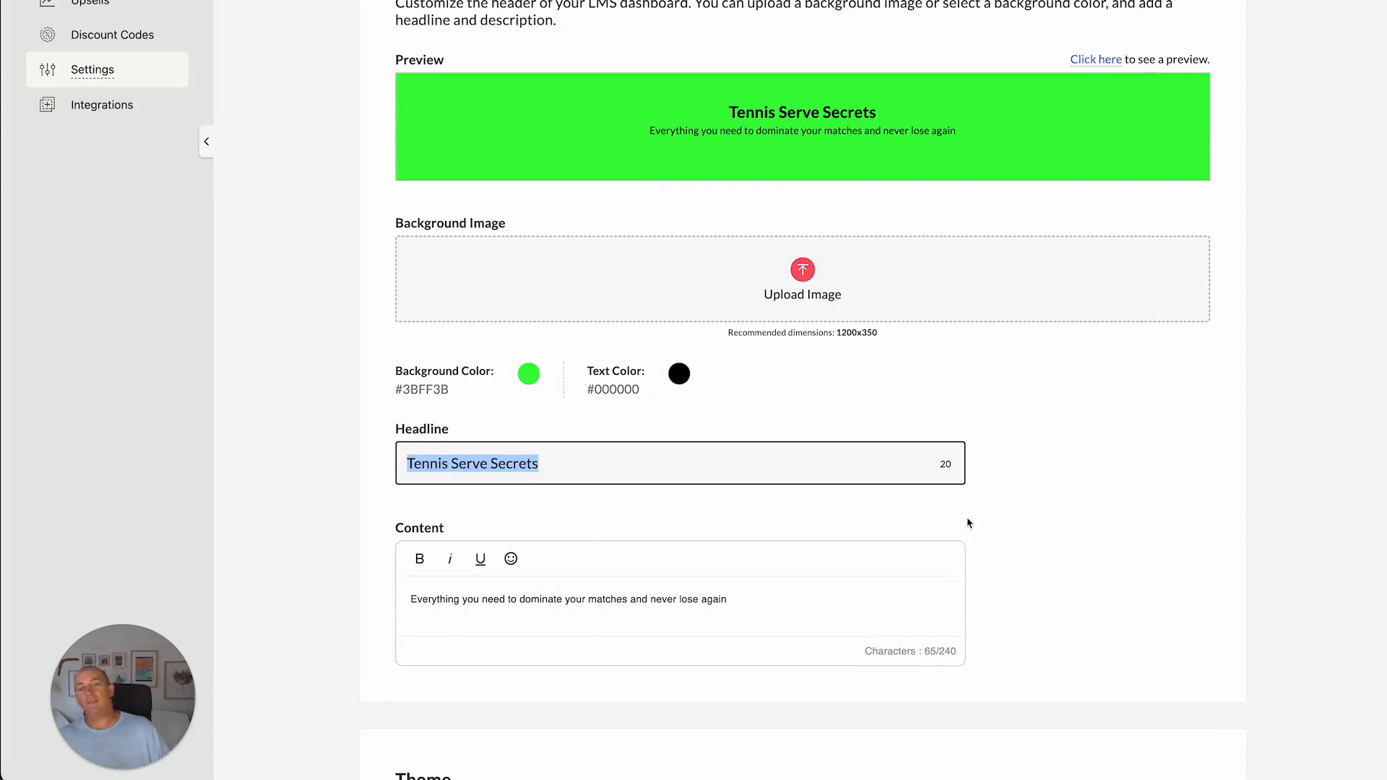
pyautogui.click(1105, 534)
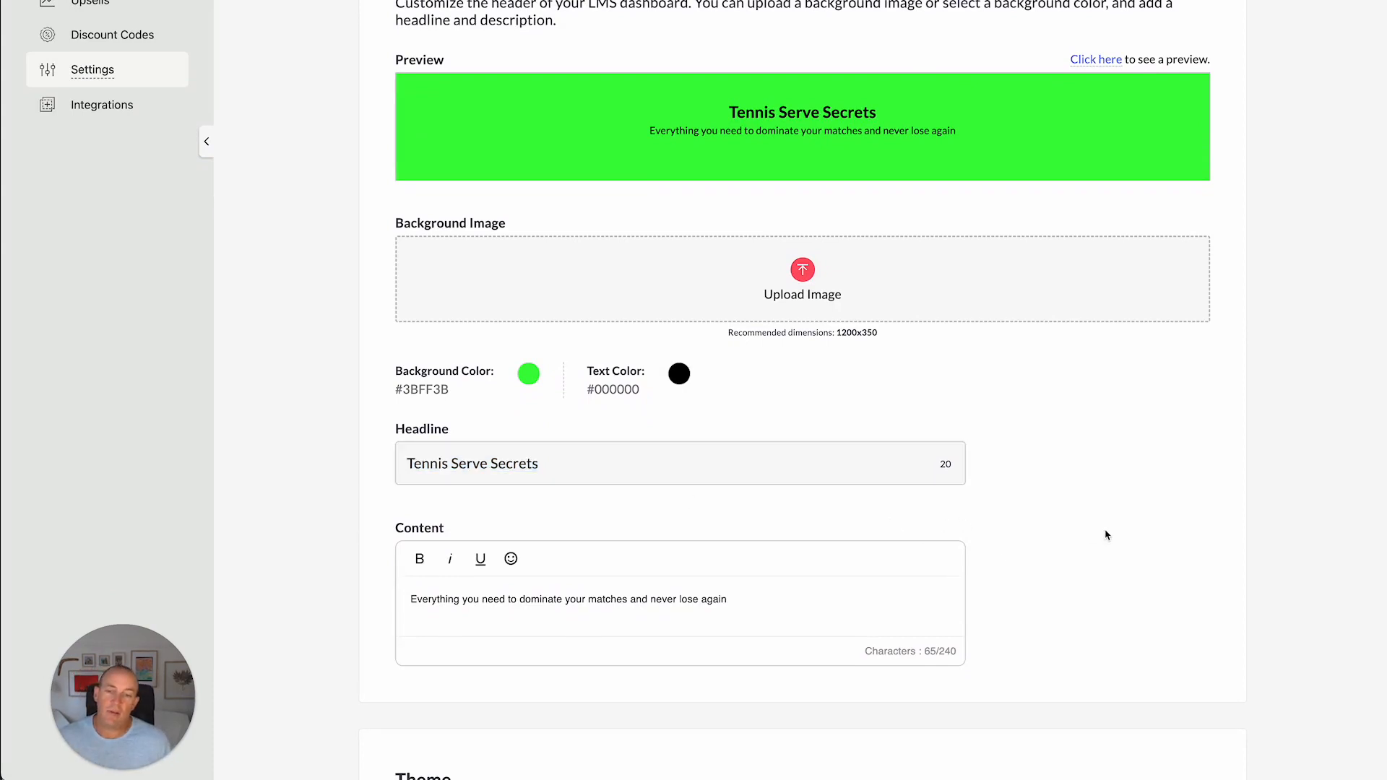
pyautogui.scroll(-1, 1112, 557)
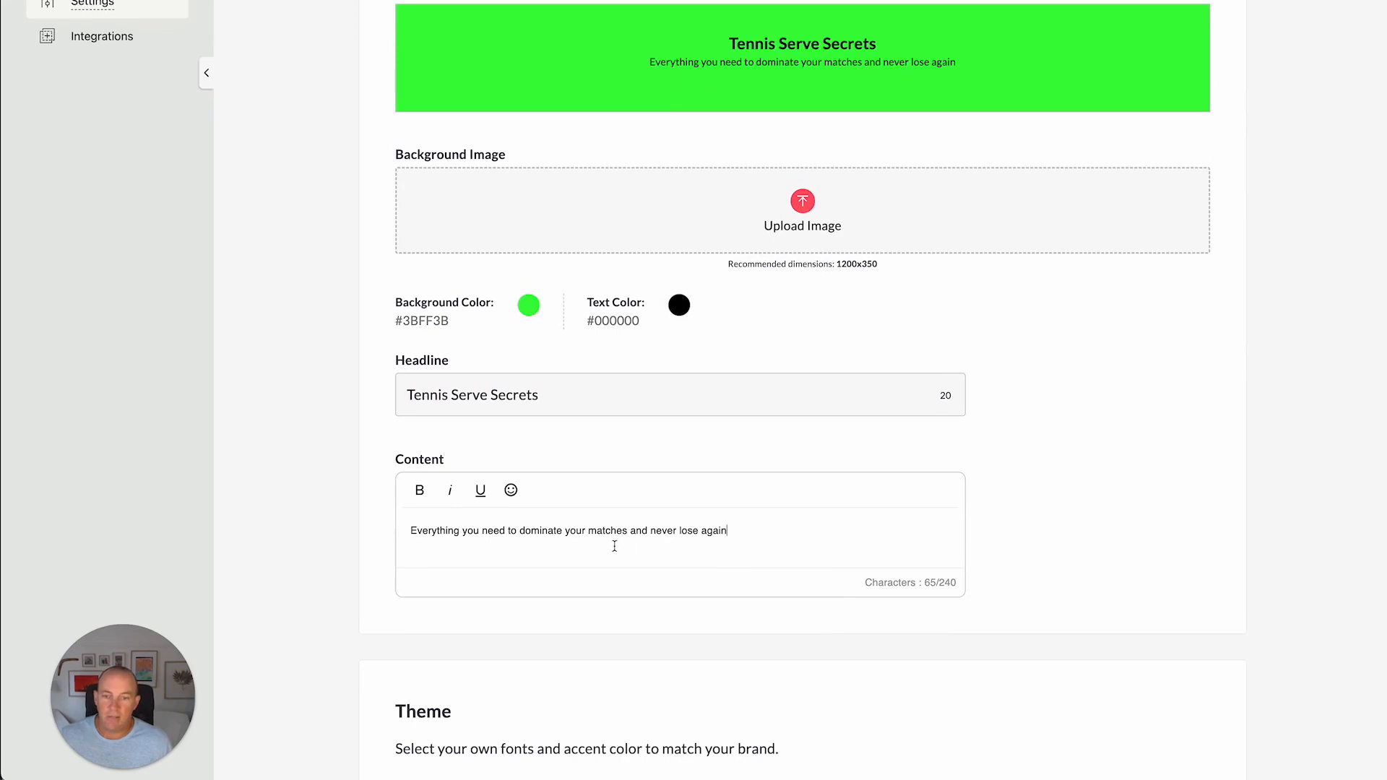
pyautogui.keyDown('shift'); pyautogui.click(465, 540); pyautogui.keyUp('shift')
pyautogui.click(998, 509)
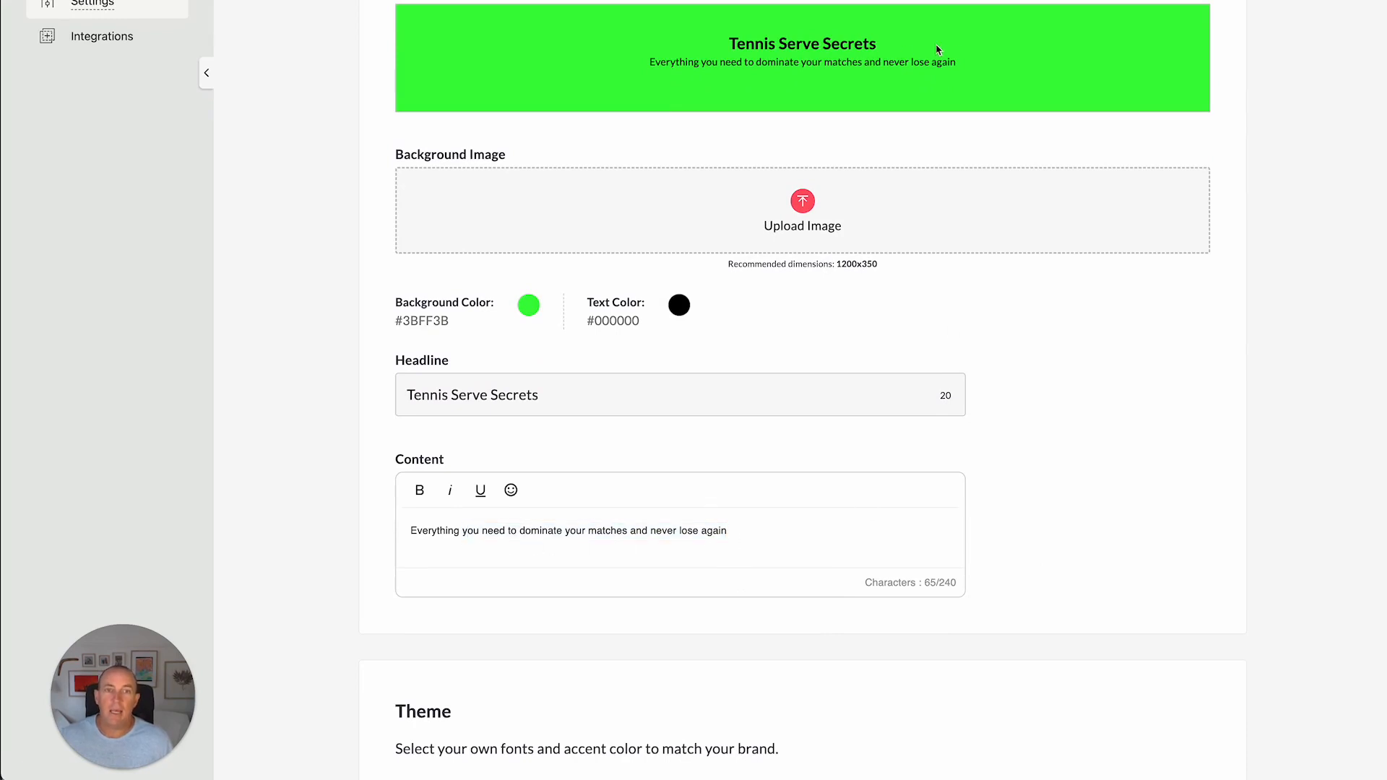
pyautogui.moveTo(730, 44); pyautogui.dragTo(761, 43)
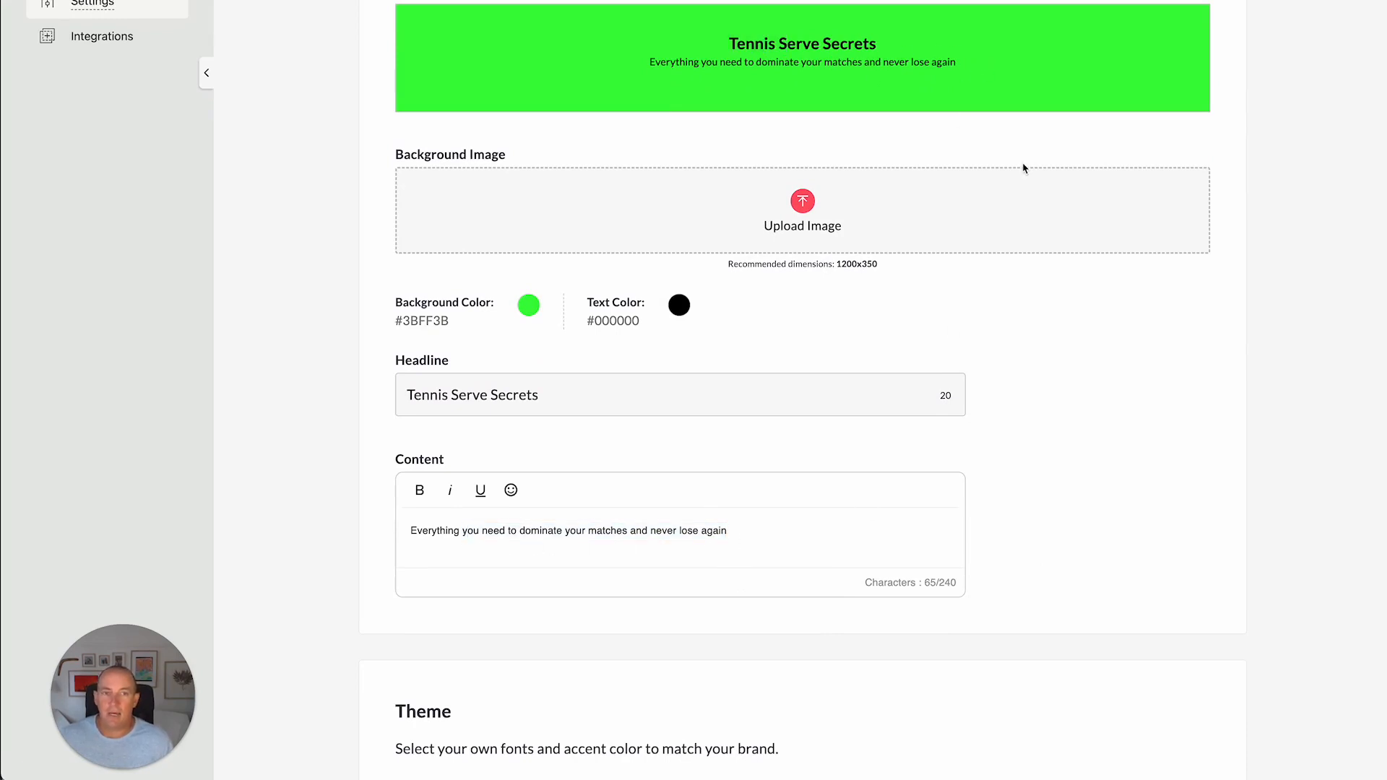
# Step: Set the header's background color to the darker green #128C12
pyautogui.click(528, 305)
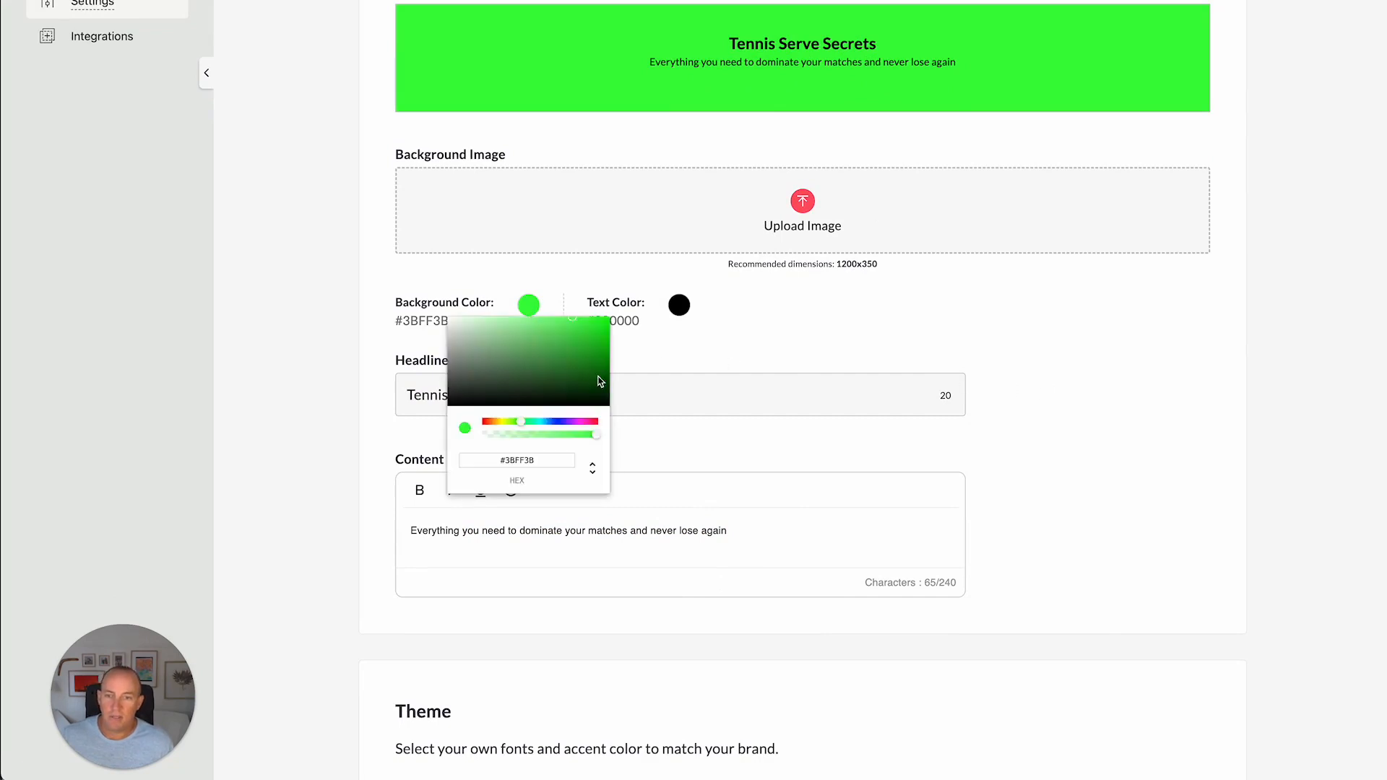
pyautogui.click(587, 353)
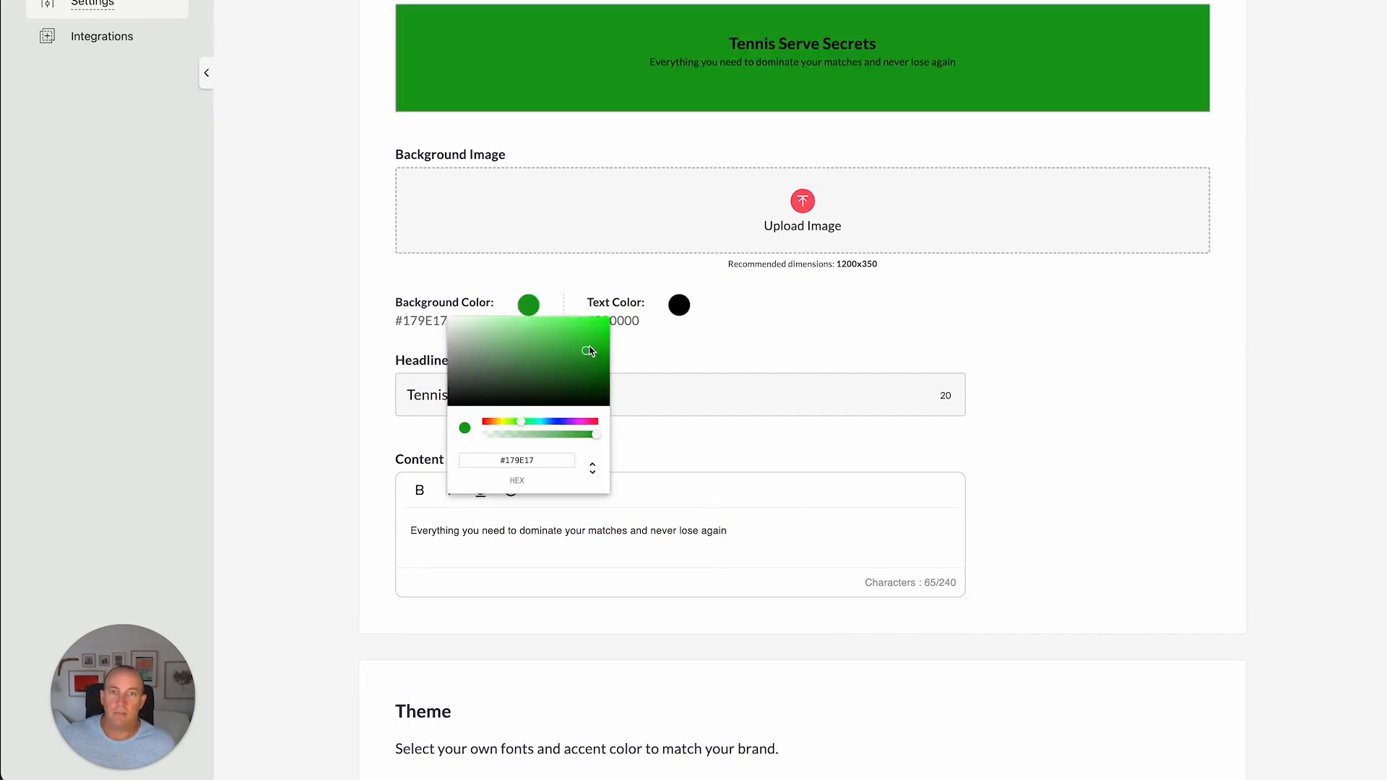
pyautogui.click(594, 366)
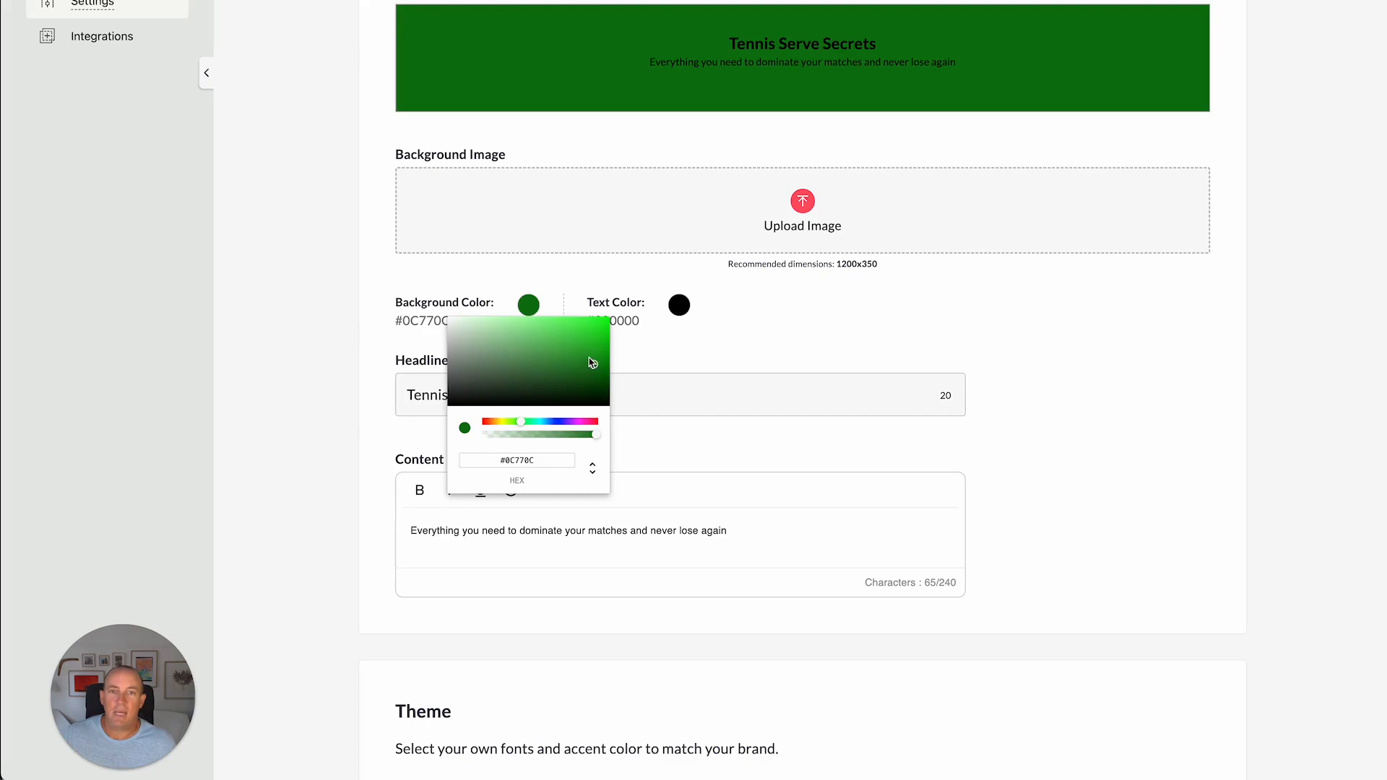
pyautogui.click(589, 360)
pyautogui.click(831, 320)
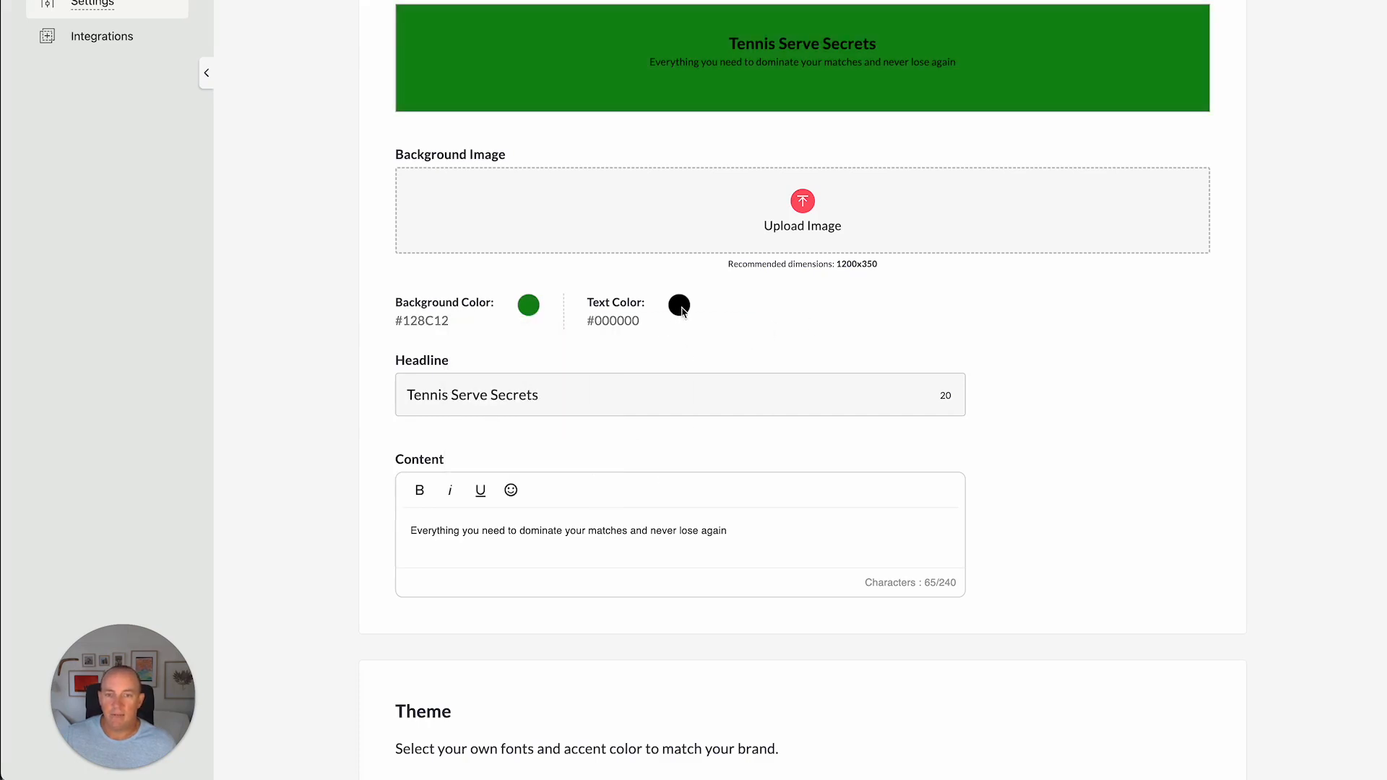
# Step: Set the header's text color to a near-white shade
pyautogui.click(680, 307)
pyautogui.click(606, 327)
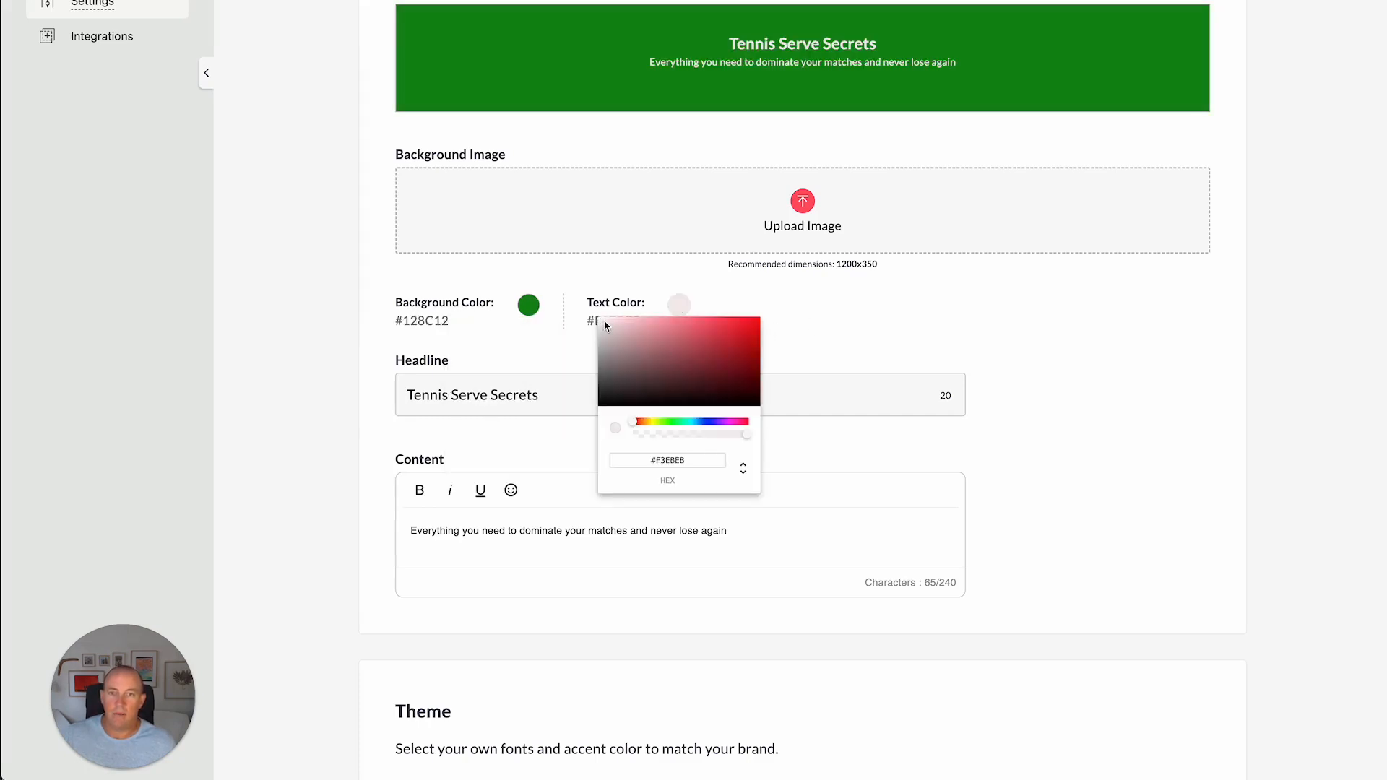
pyautogui.click(1019, 437)
# Step: Look through the theme's primary font and body text font choices without changing either
pyautogui.scroll(-8, 1019, 437)
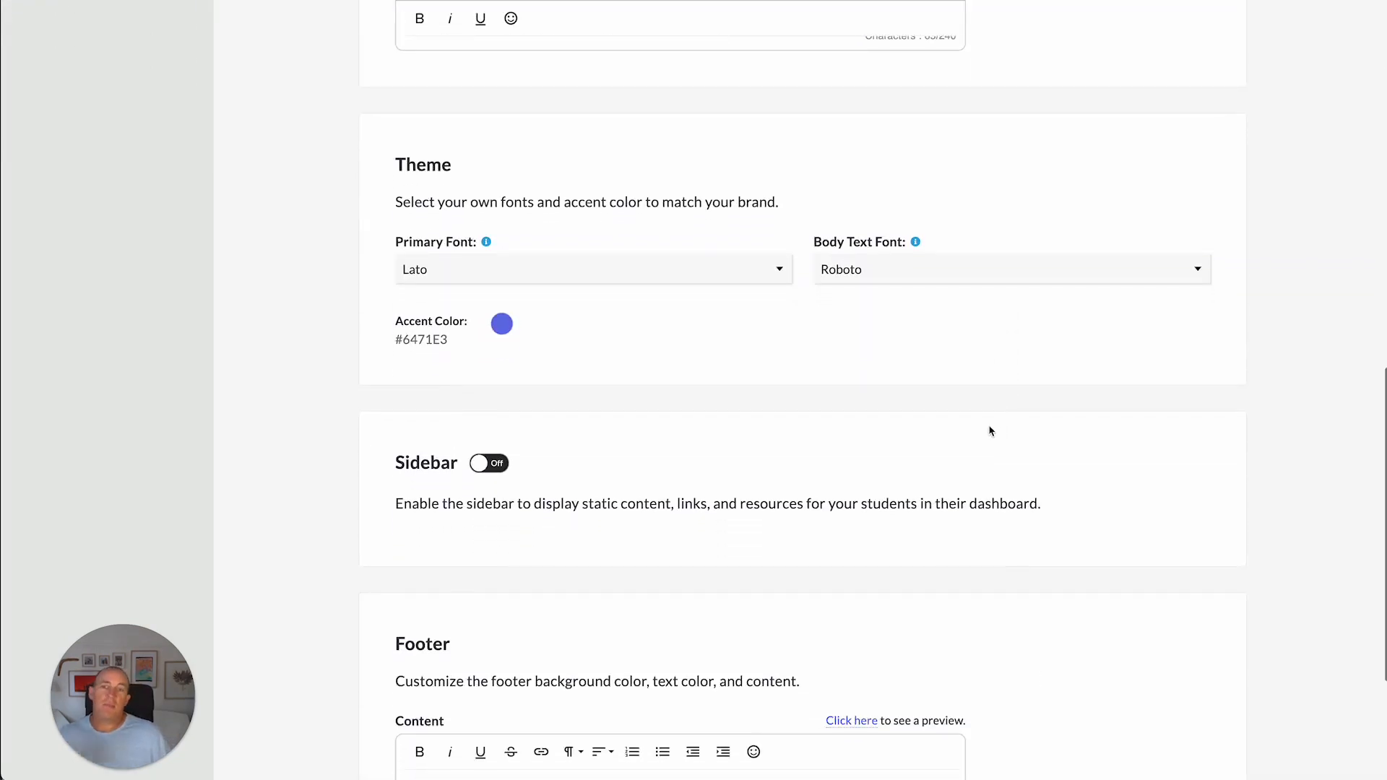
pyautogui.click(609, 279)
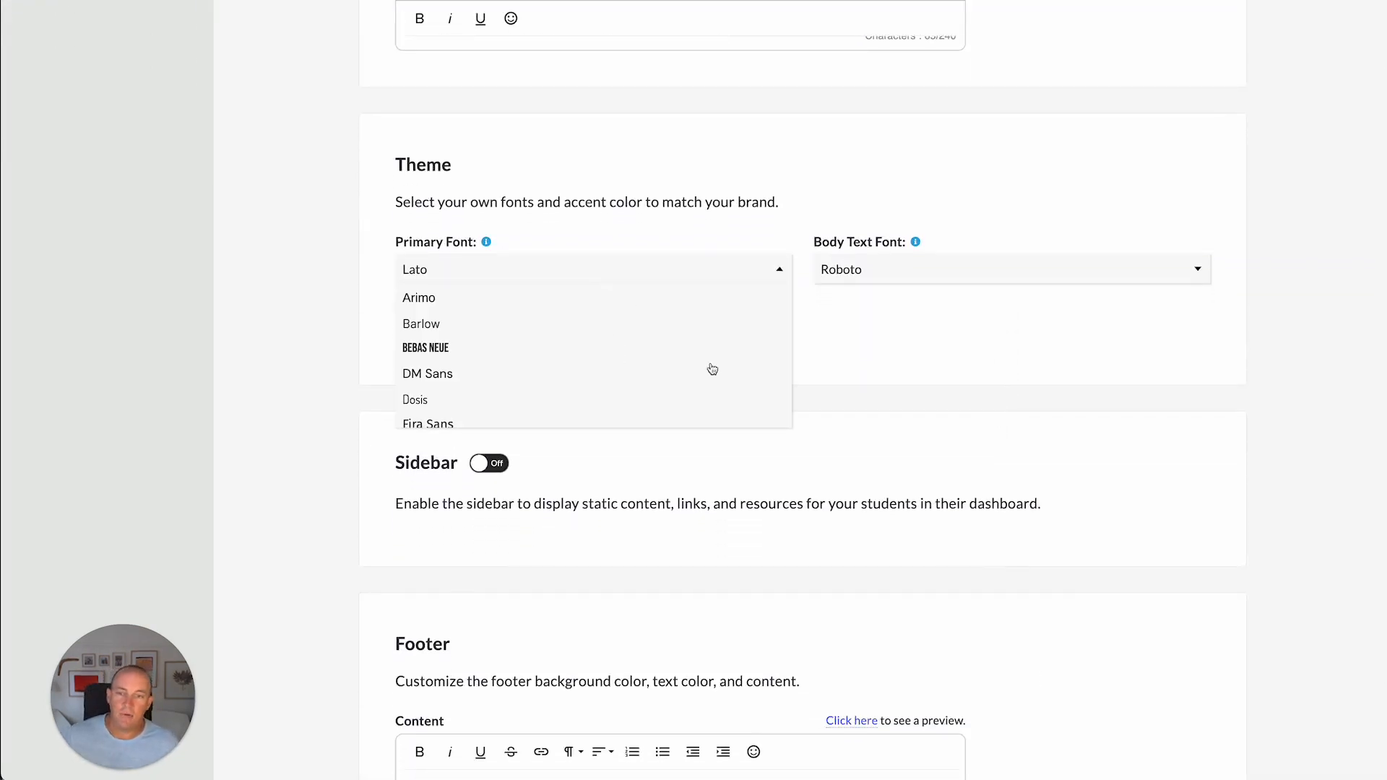
pyautogui.click(844, 348)
pyautogui.click(895, 275)
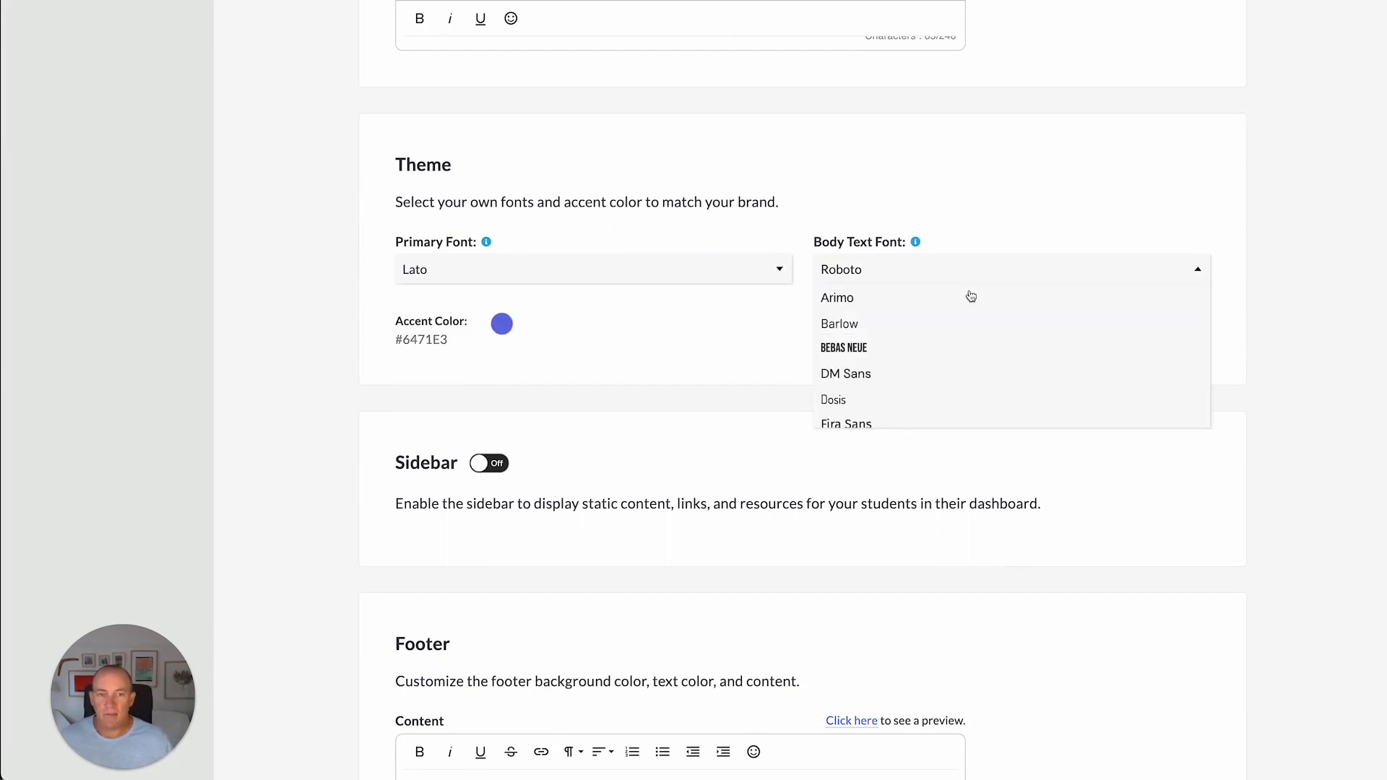
pyautogui.click(1254, 334)
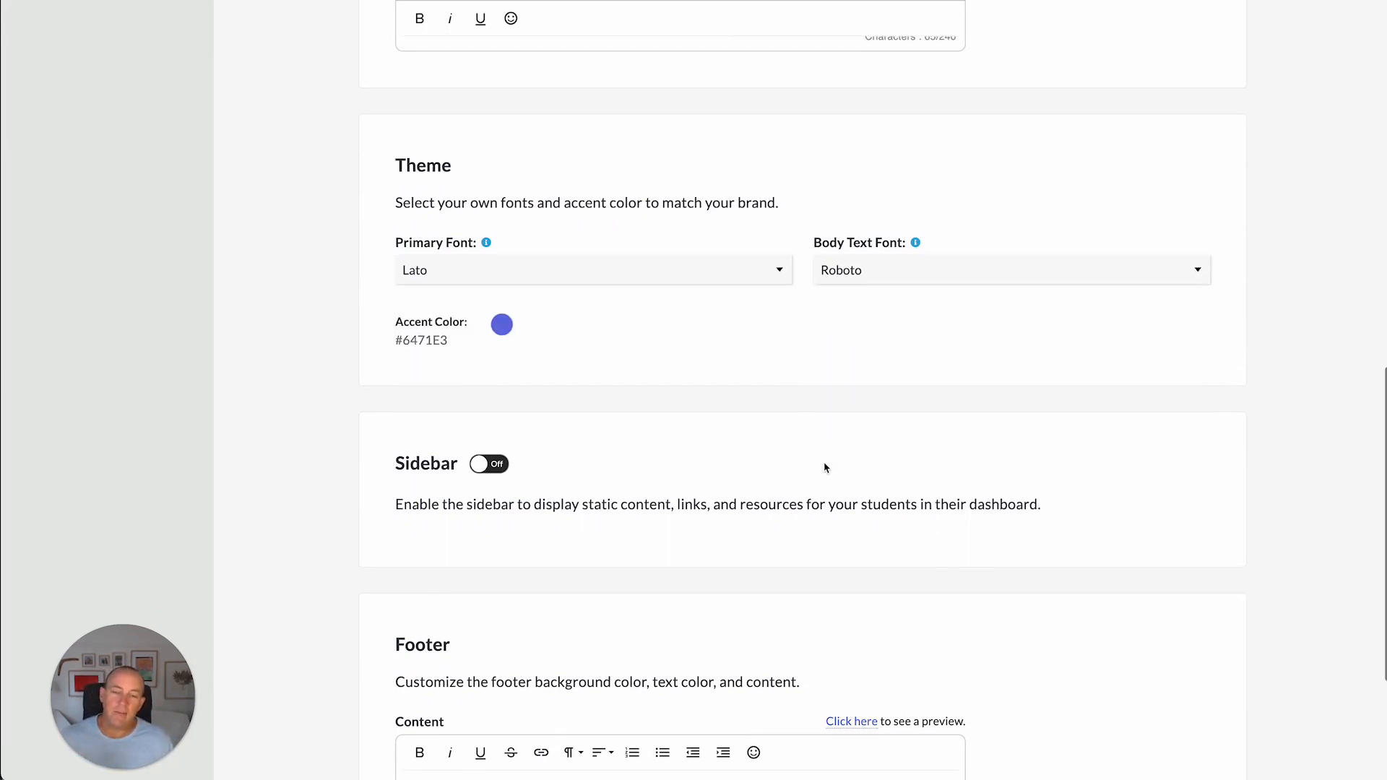
# Step: Save the LMS settings and reload the course dashboard to check the header
pyautogui.scroll(3, 825, 470)
pyautogui.scroll(10, 824, 469)
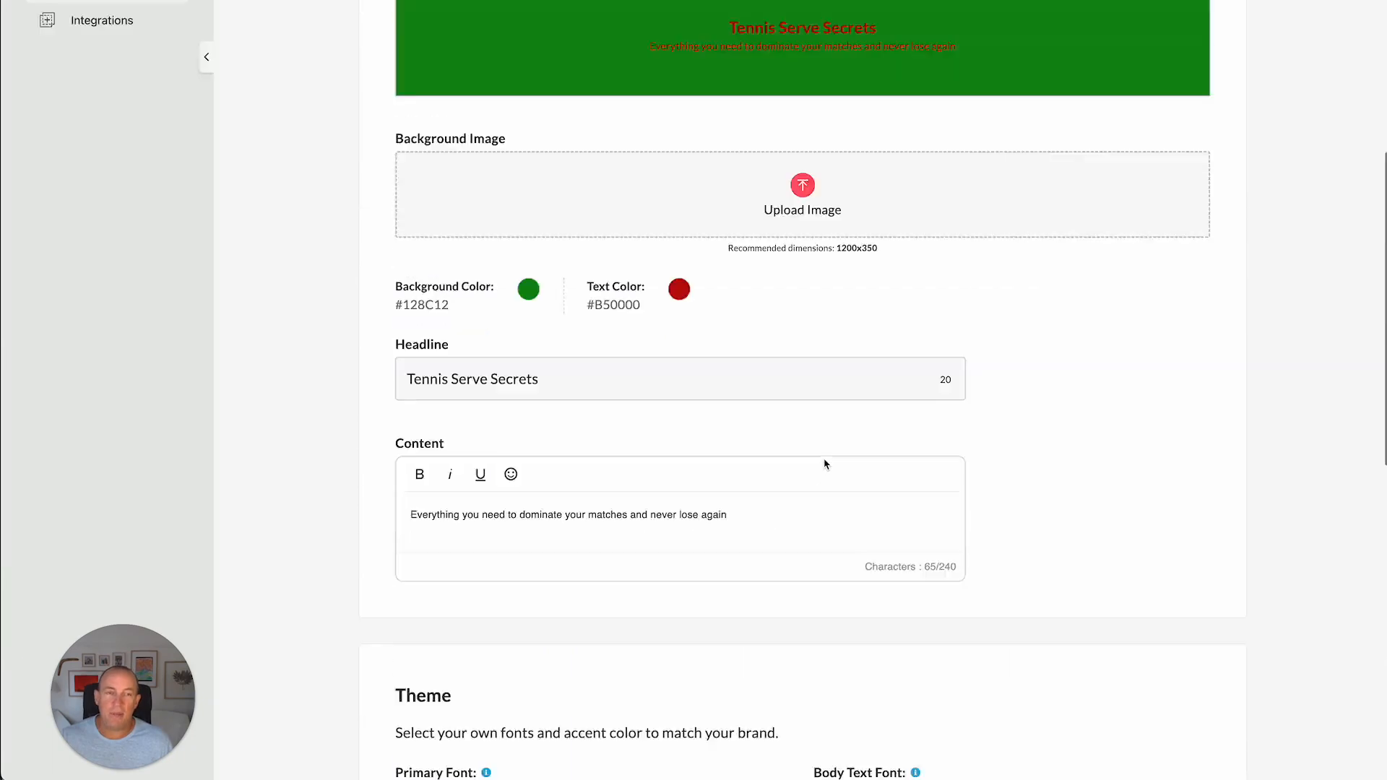
pyautogui.click(1196, 101)
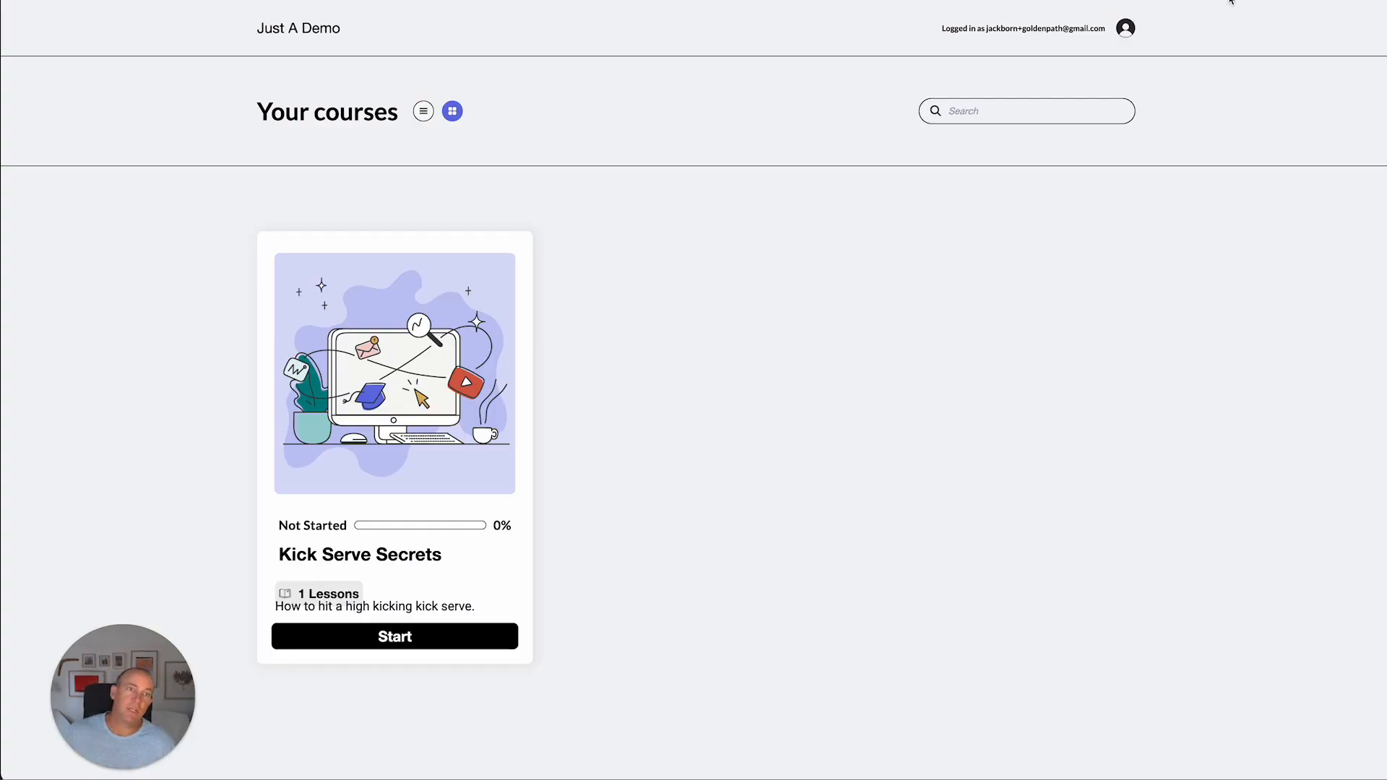
pyautogui.press('super+r')
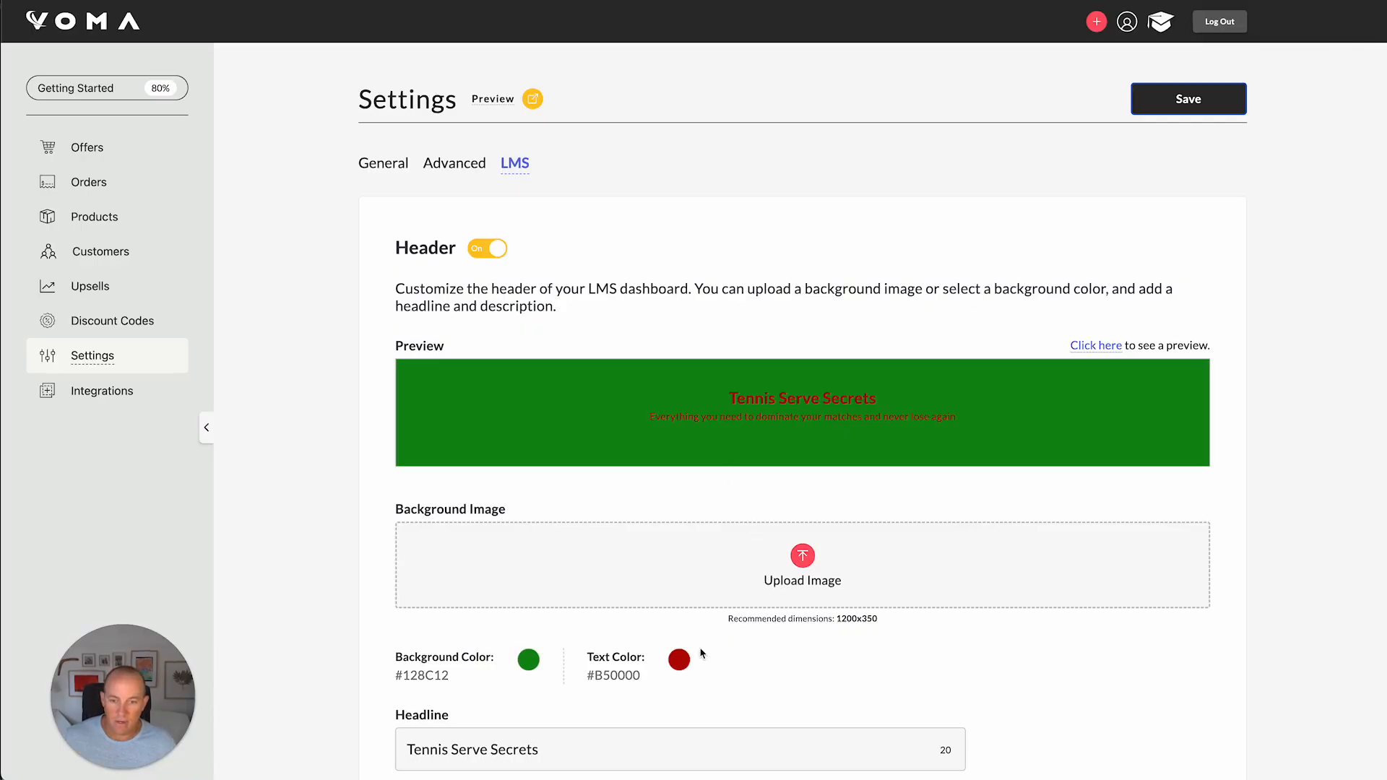
# Step: Set the header's text color to off-white #F5F3F3 and save the LMS settings
pyautogui.click(679, 660)
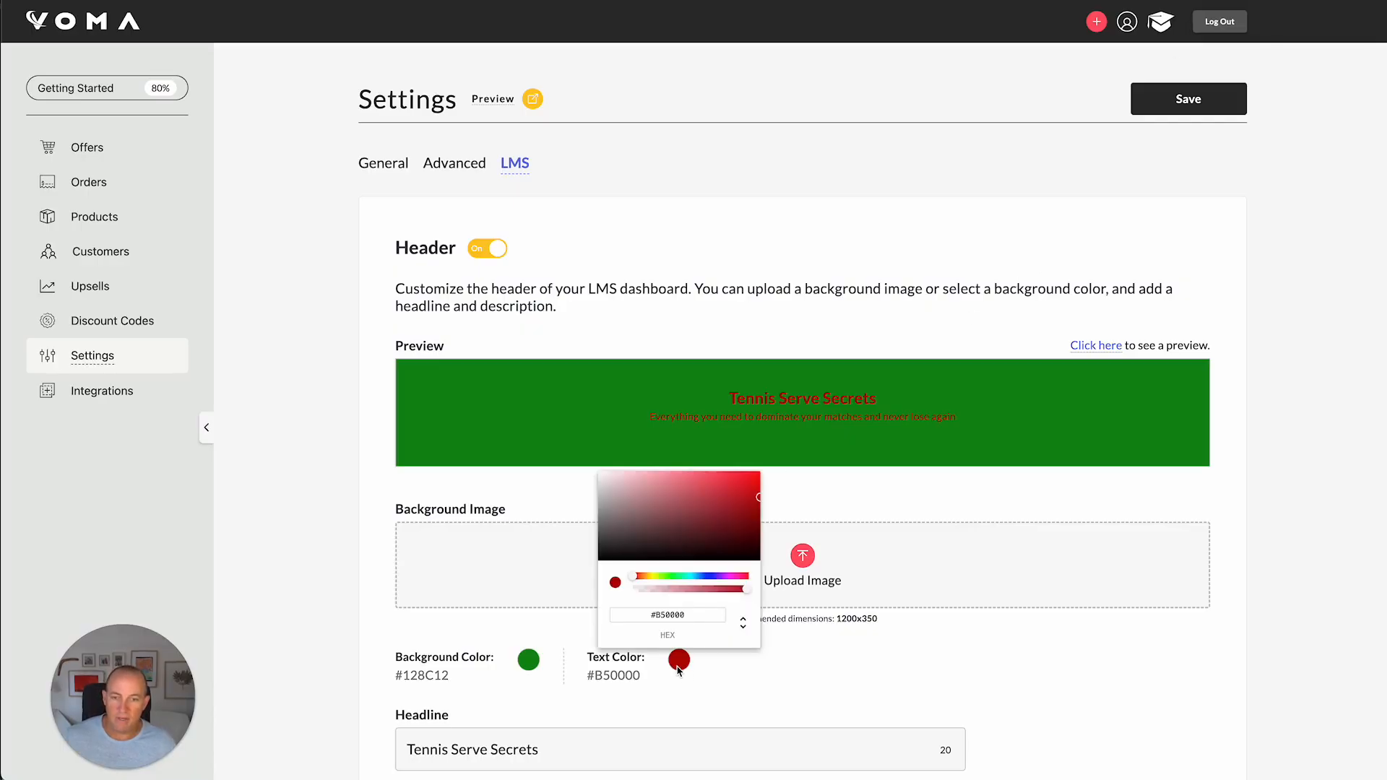
pyautogui.click(603, 476)
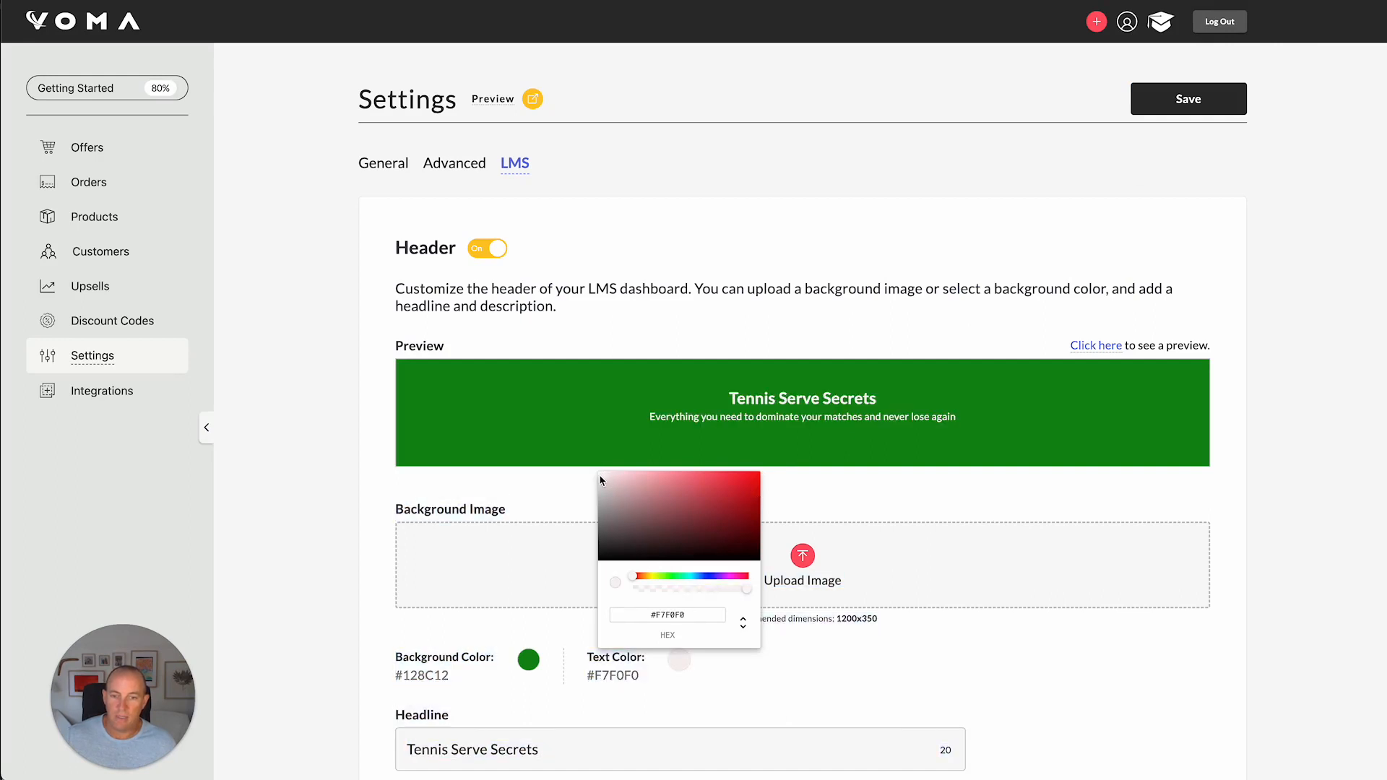
pyautogui.click(984, 649)
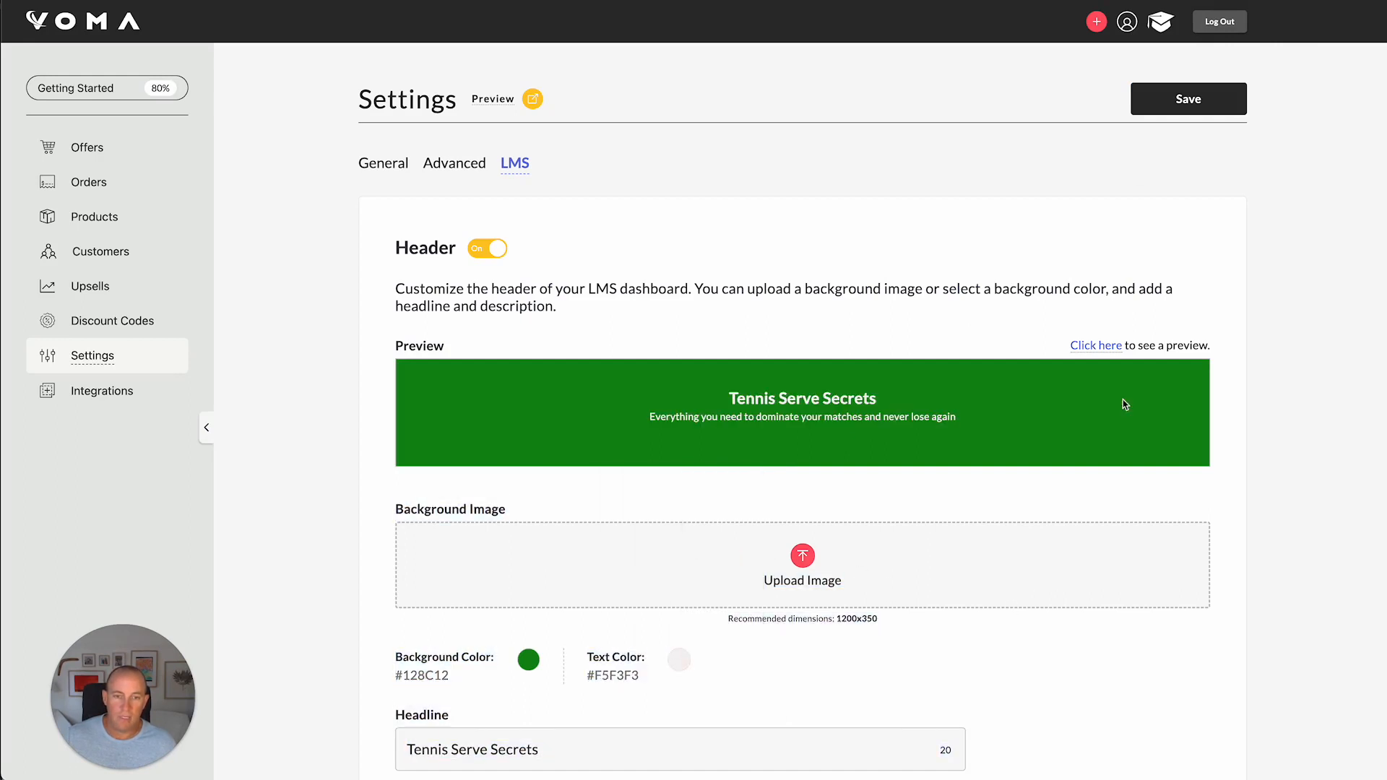
pyautogui.click(1187, 103)
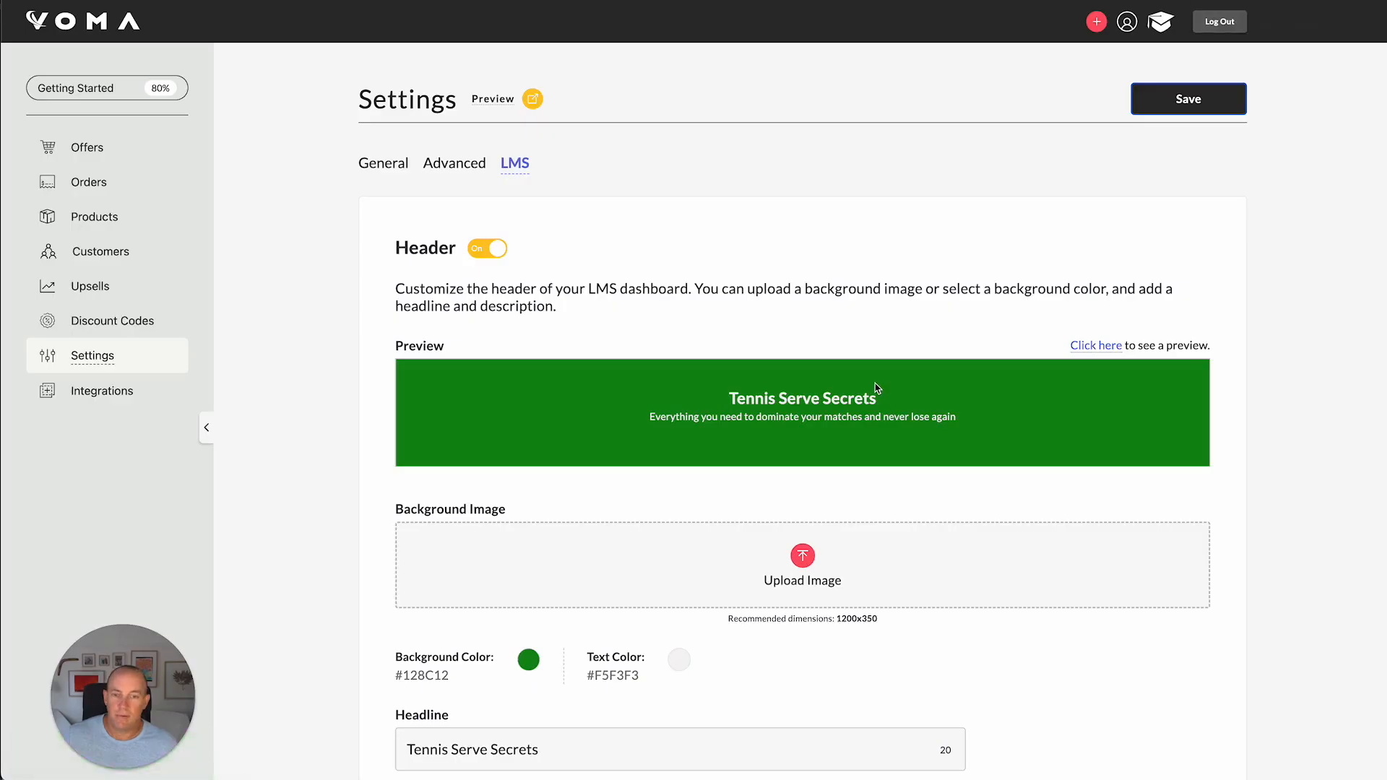
# Step: Enable the LMS dashboard's sidebar and enter "Here's some content" as its content
pyautogui.scroll(-10, 877, 390)
pyautogui.scroll(-4, 876, 388)
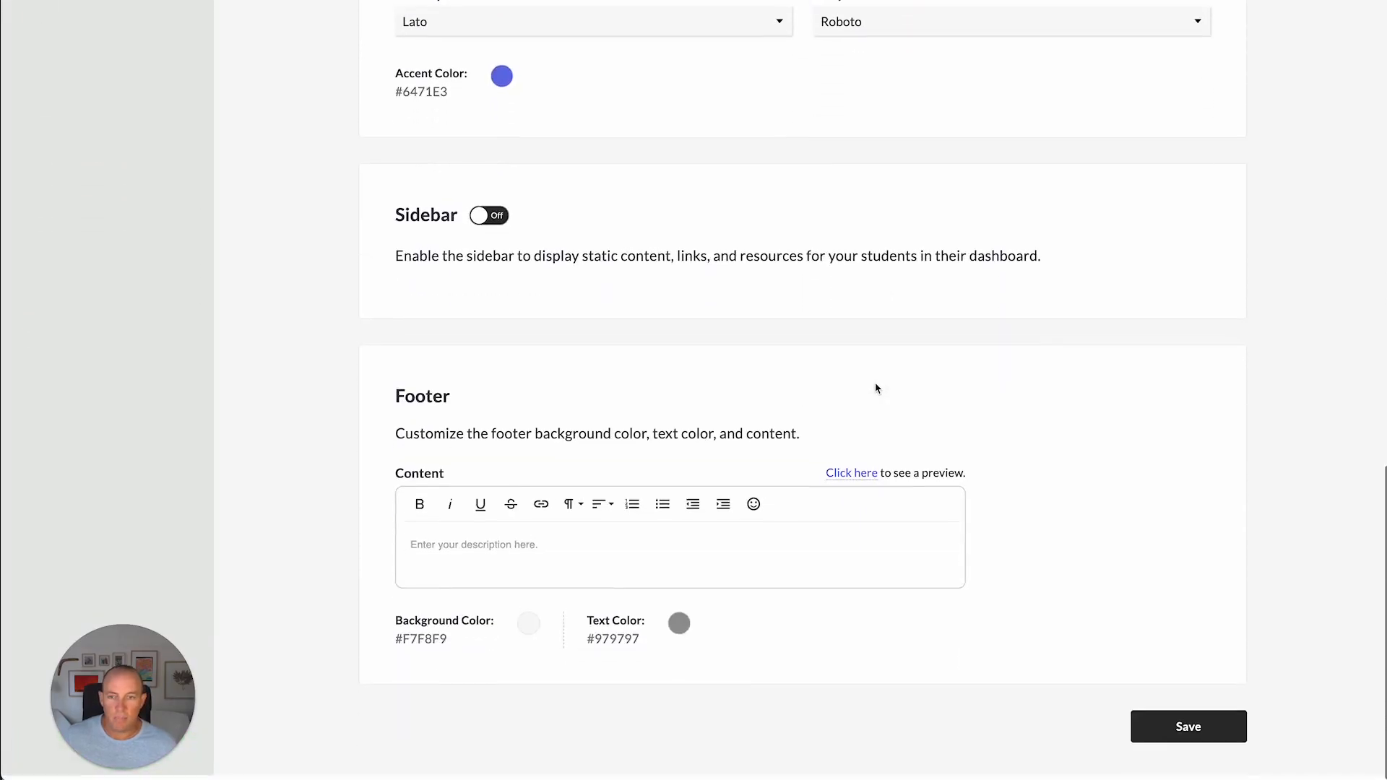
pyautogui.scroll(2, 723, 369)
pyautogui.scroll(2, 700, 353)
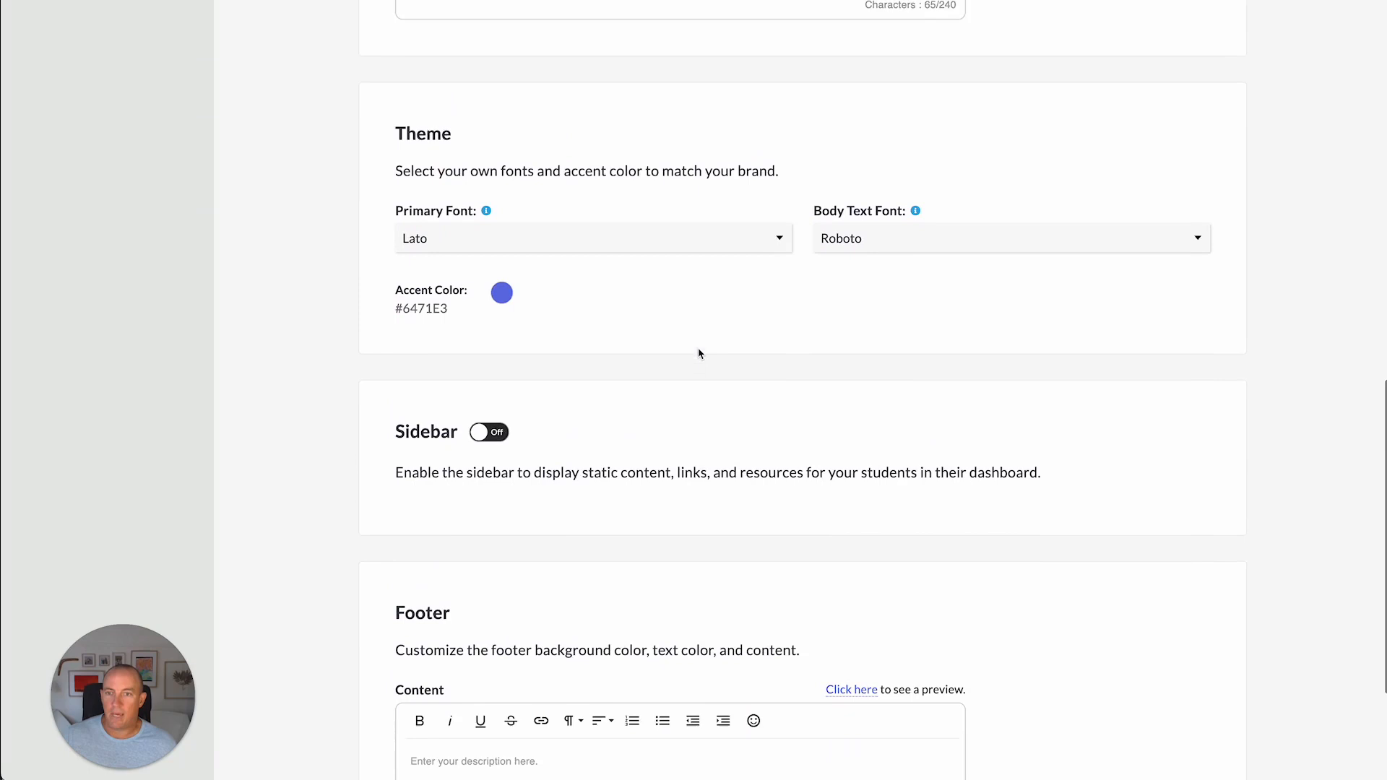
pyautogui.click(494, 432)
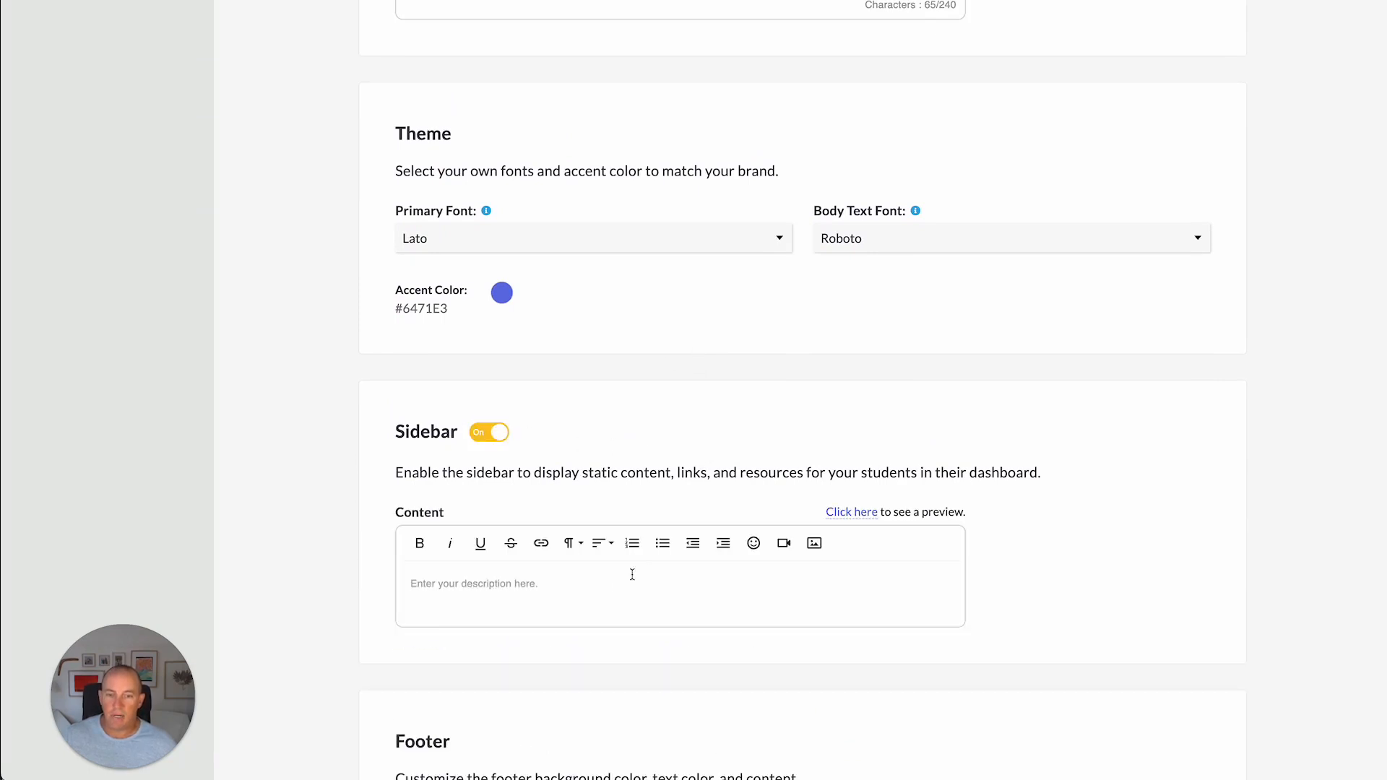
pyautogui.click(538, 588)
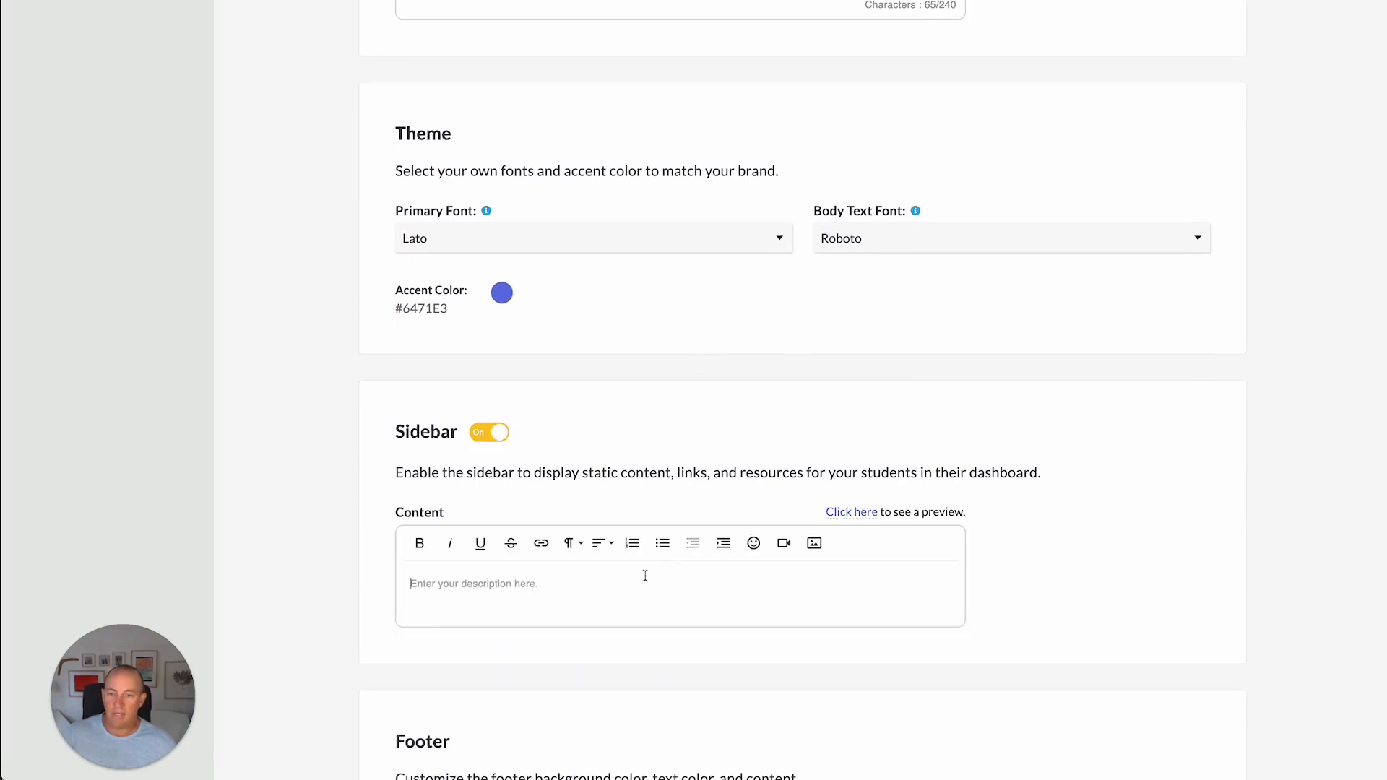
pyautogui.write("Here's some content")
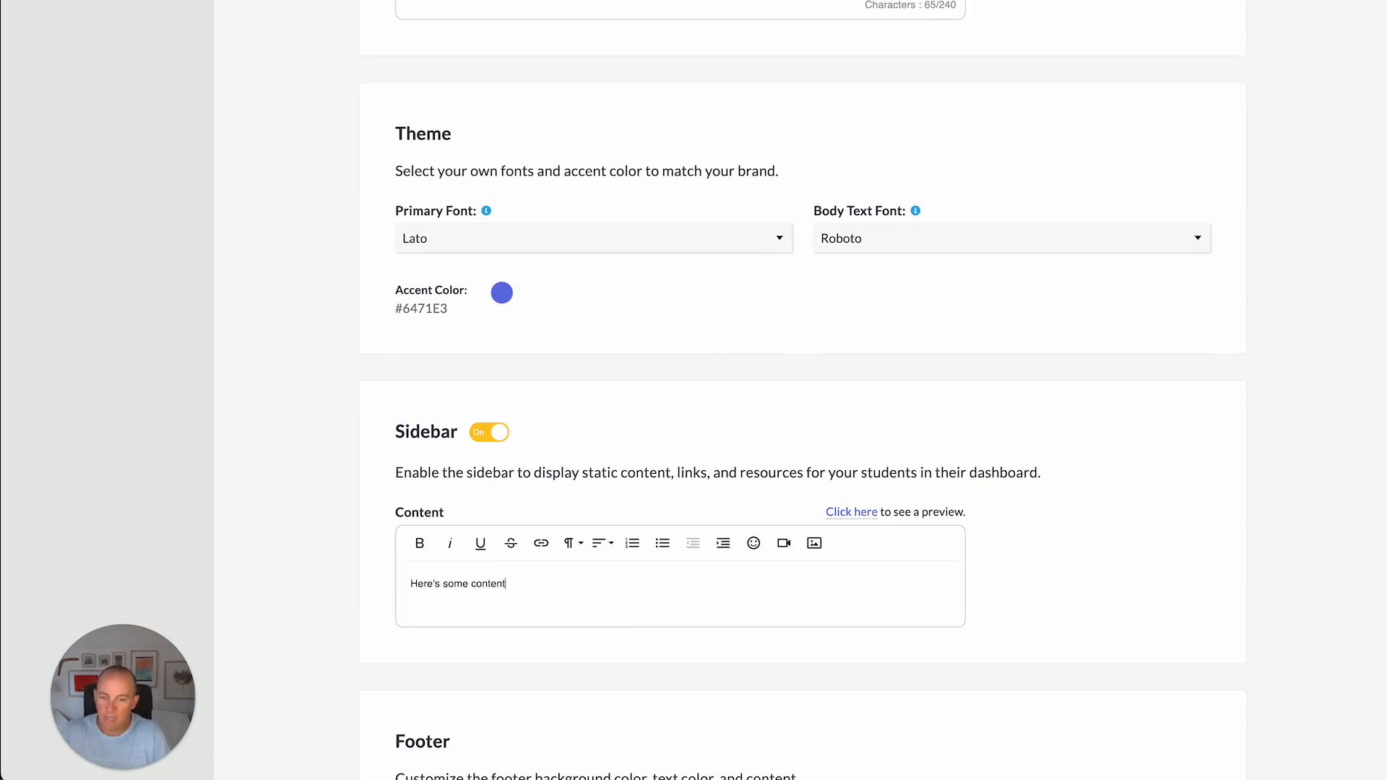
# Step: Add a bulleted list with the items "Link one" and "Link two" below the sidebar's text
pyautogui.press('Return')
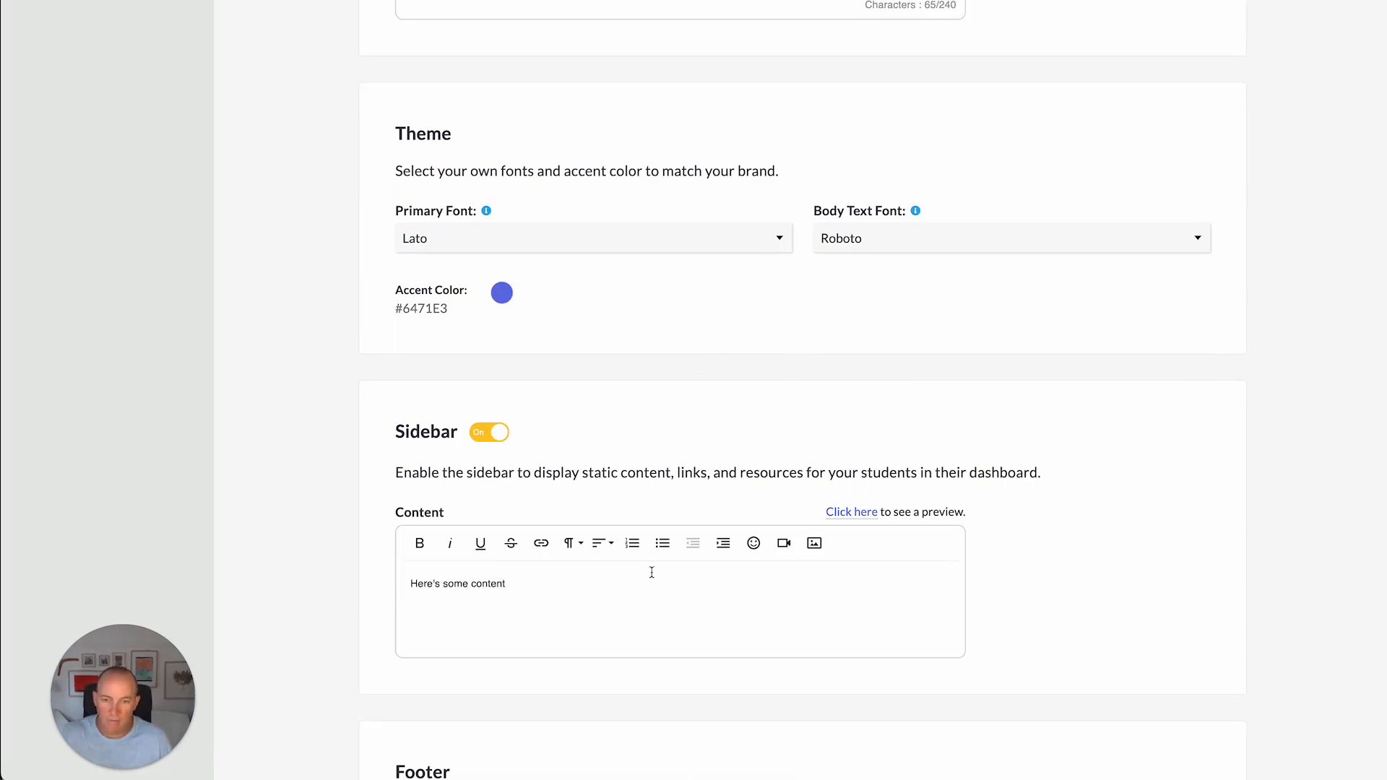
pyautogui.click(664, 545)
pyautogui.write('Li')
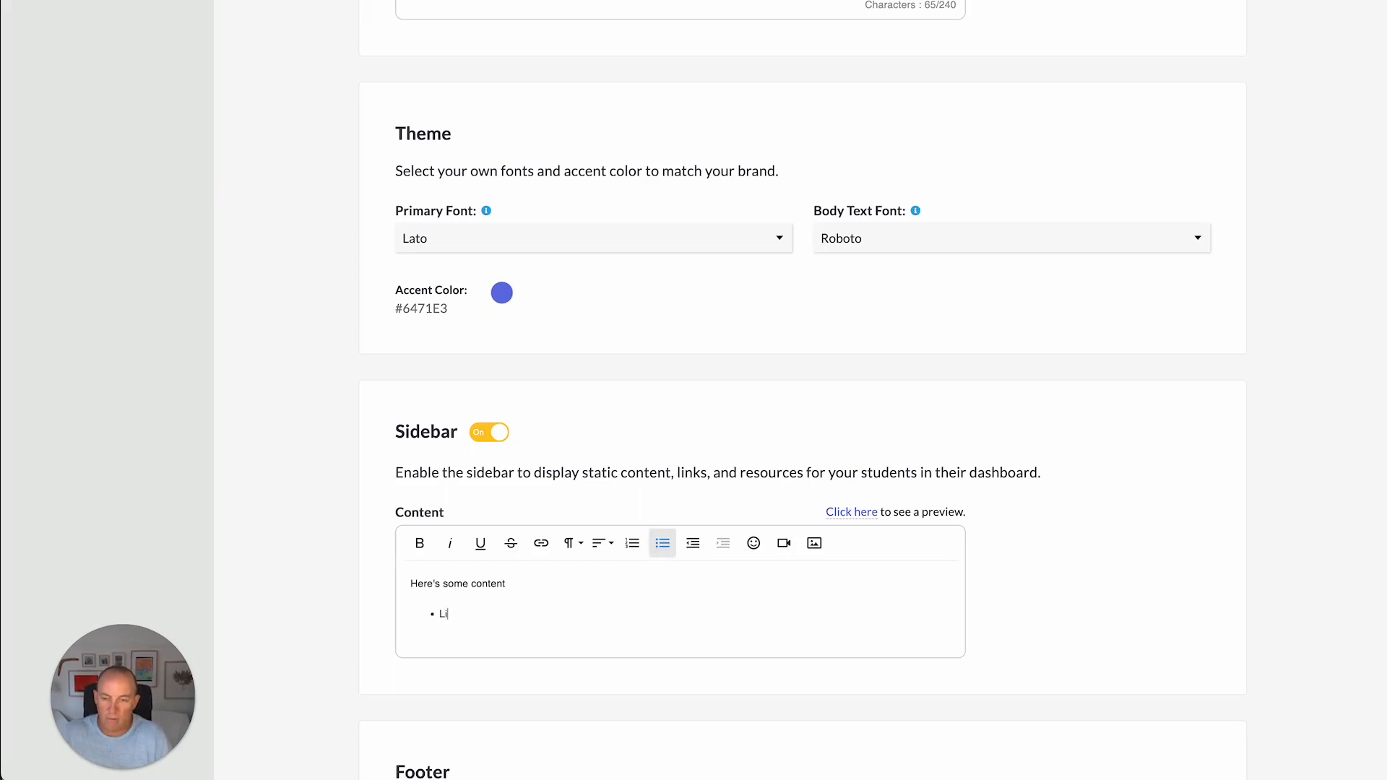
pyautogui.write('nk one')
pyautogui.press('Return')
pyautogui.write('Link two')
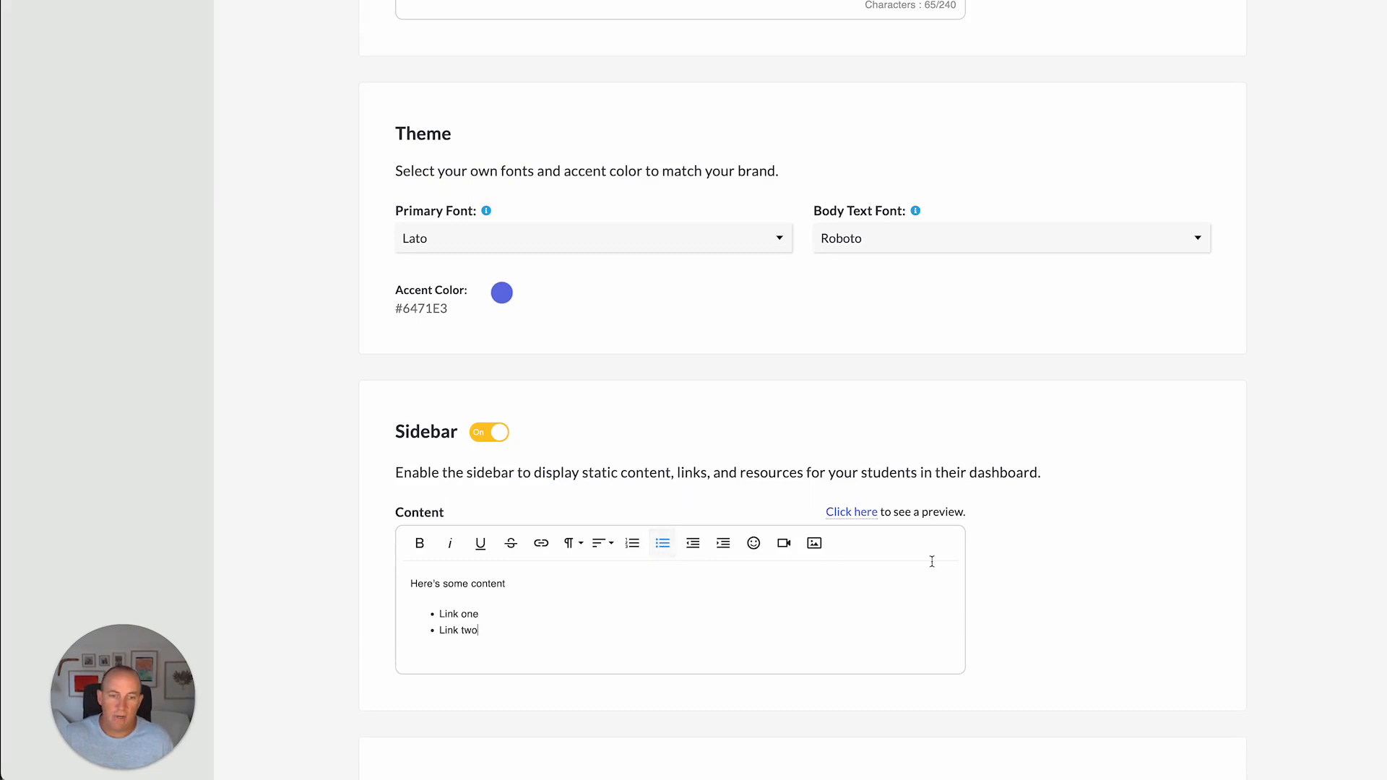
# Step: Save the LMS settings and reload the course dashboard to check the sidebar content
pyautogui.scroll(-5, 1011, 571)
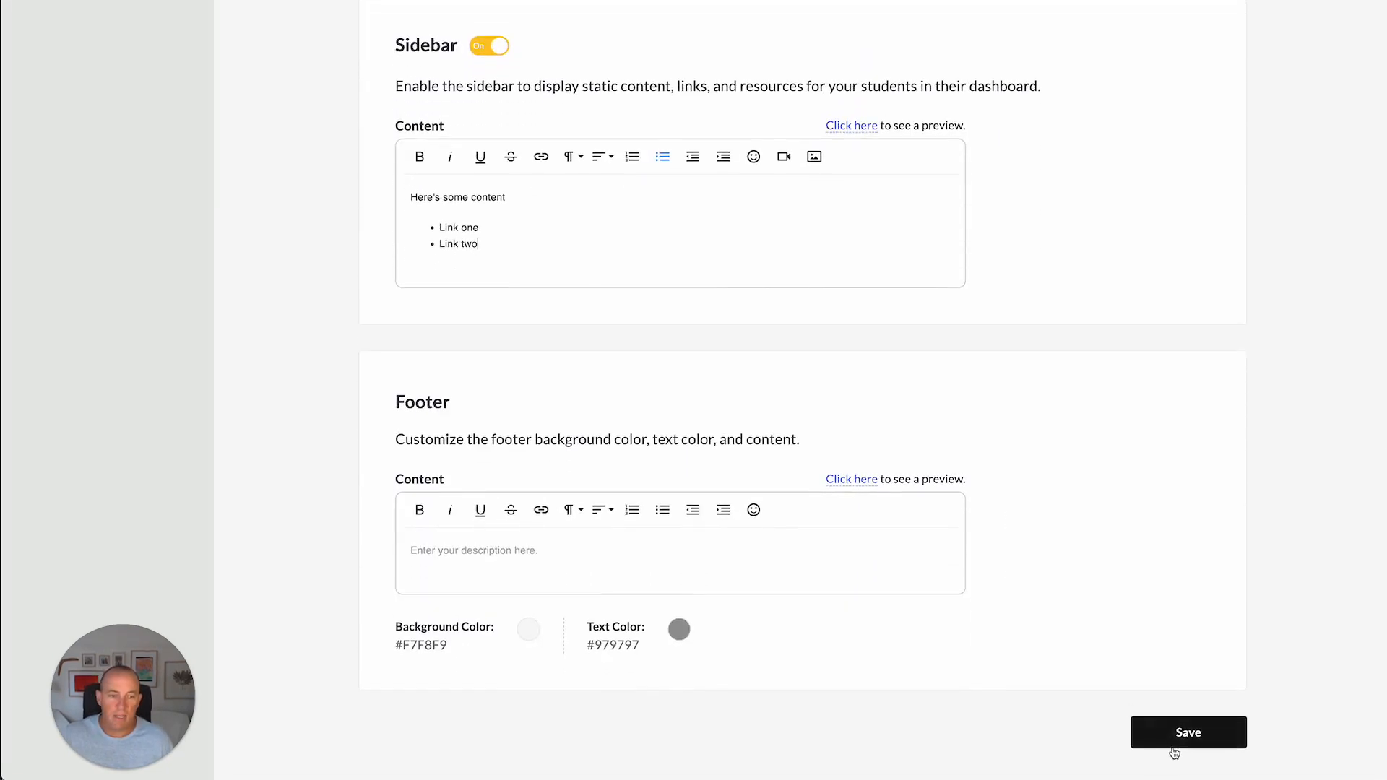
pyautogui.click(1181, 731)
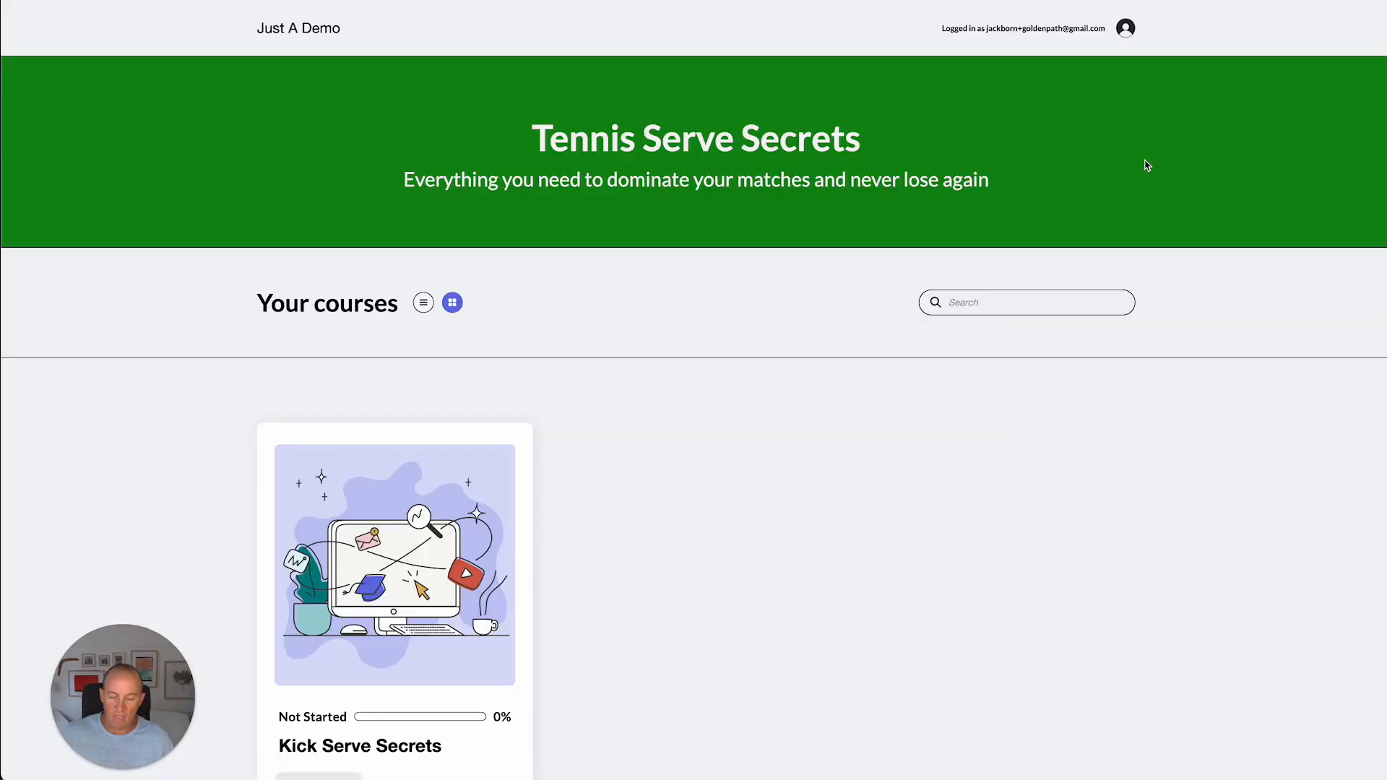
pyautogui.scroll(-3, 1016, 354)
pyautogui.scroll(3, 1016, 354)
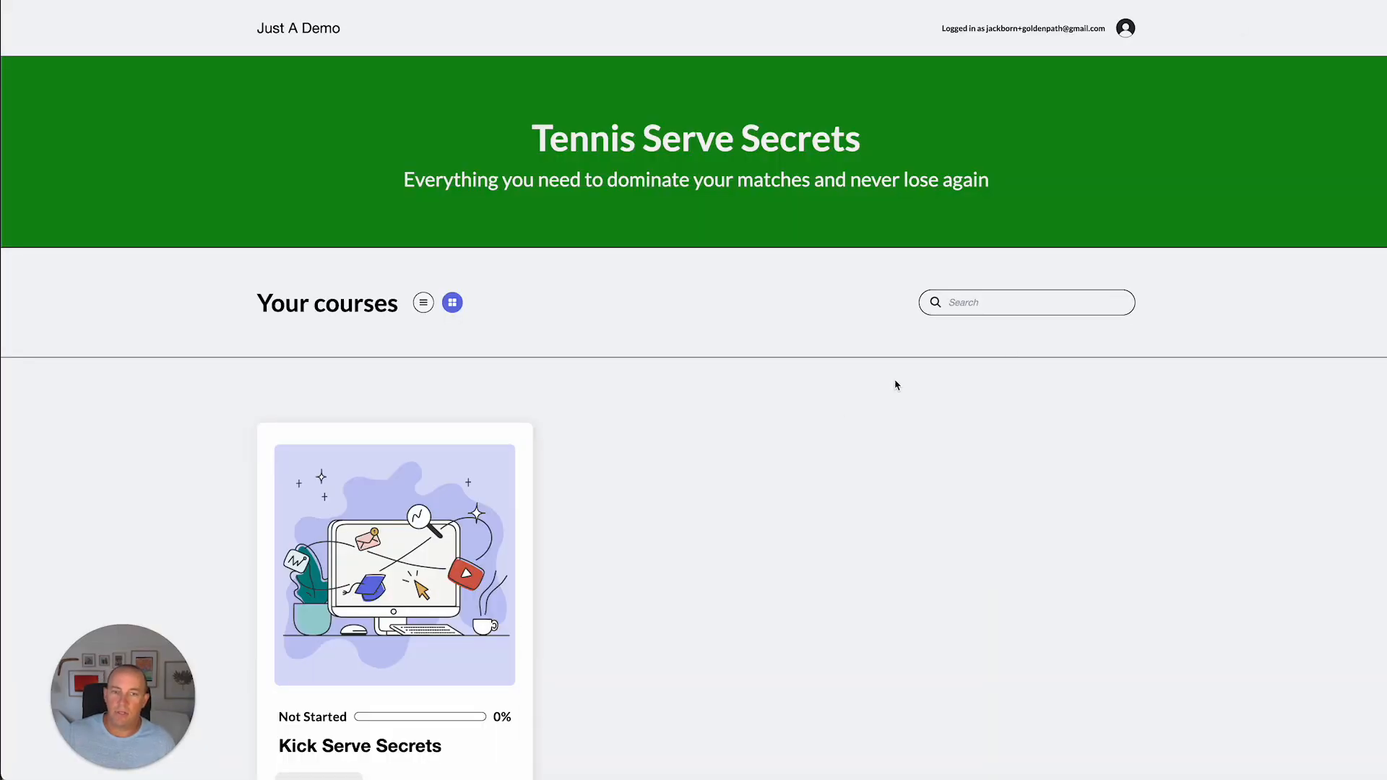
pyautogui.scroll(-3, 893, 389)
pyautogui.scroll(3, 892, 390)
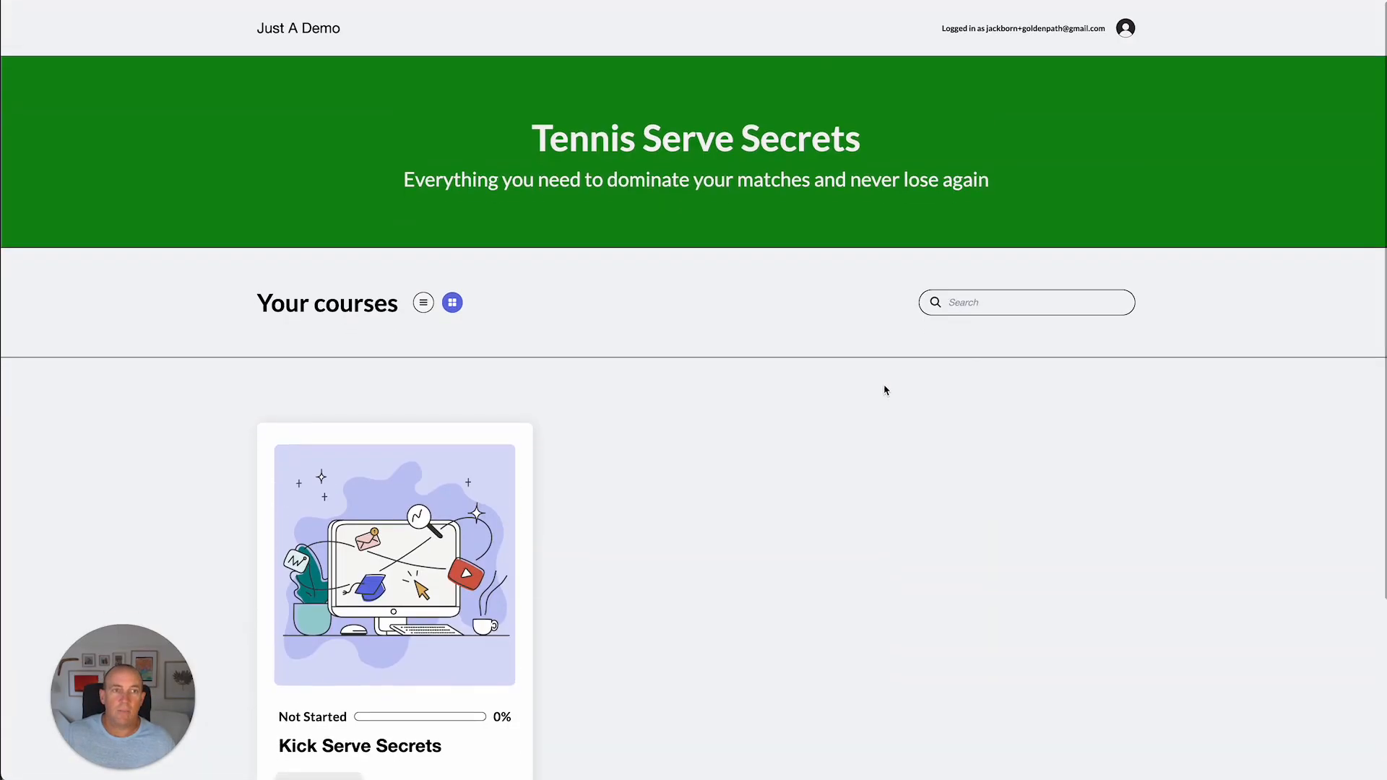
pyautogui.press('super+r')
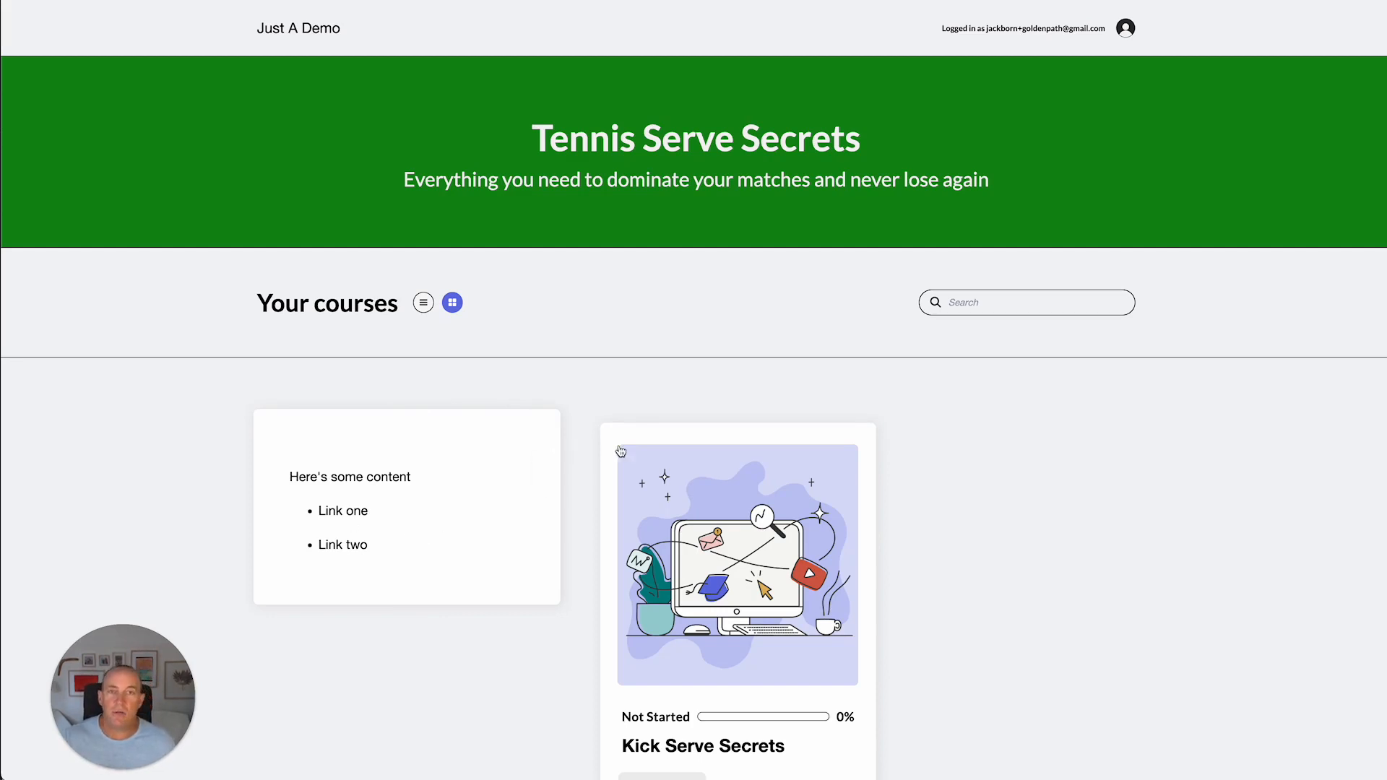
pyautogui.scroll(-1, 672, 405)
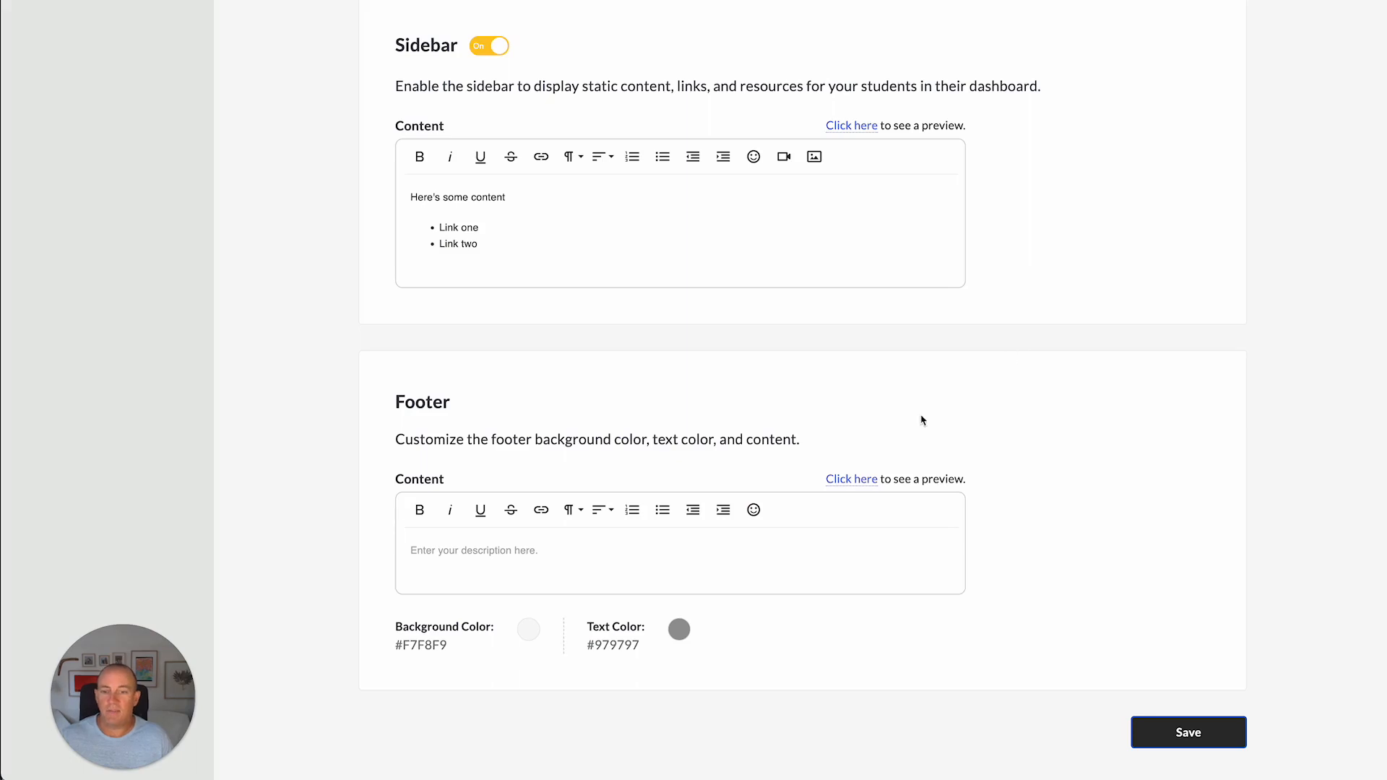
# Step: Look over the footer's content and color options and the sidebar content in the LMS settings
pyautogui.click(523, 554)
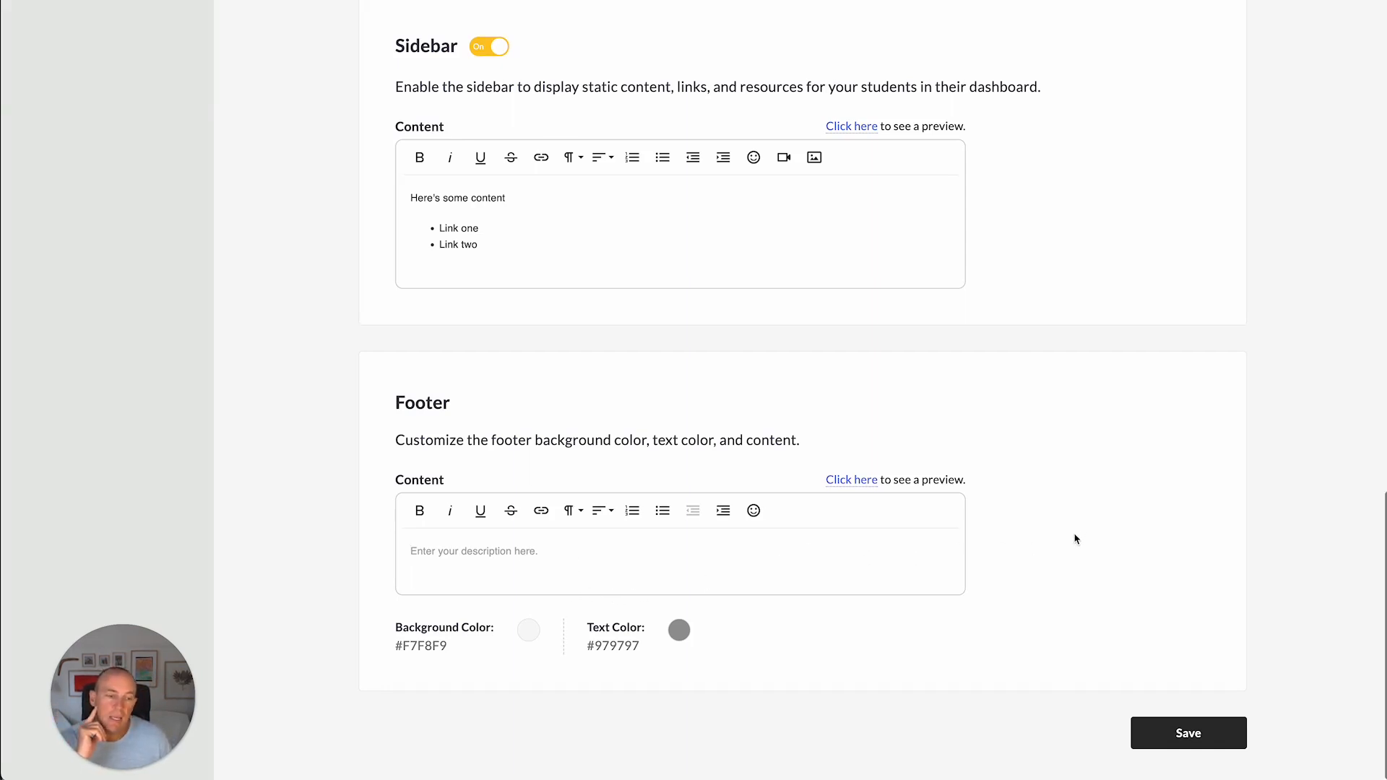
pyautogui.scroll(2, 1075, 539)
pyautogui.scroll(-2, 1075, 539)
pyautogui.scroll(6, 1050, 560)
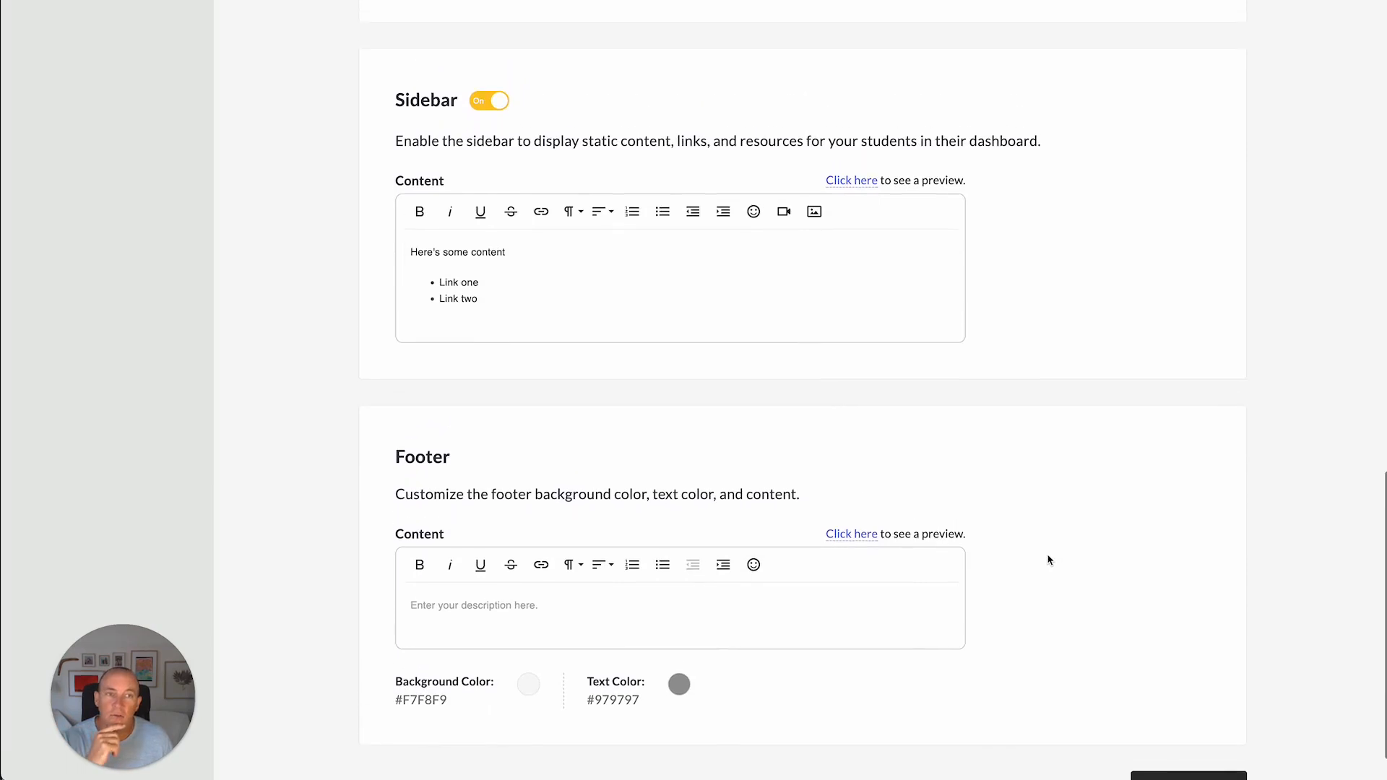
pyautogui.scroll(-2, 1049, 561)
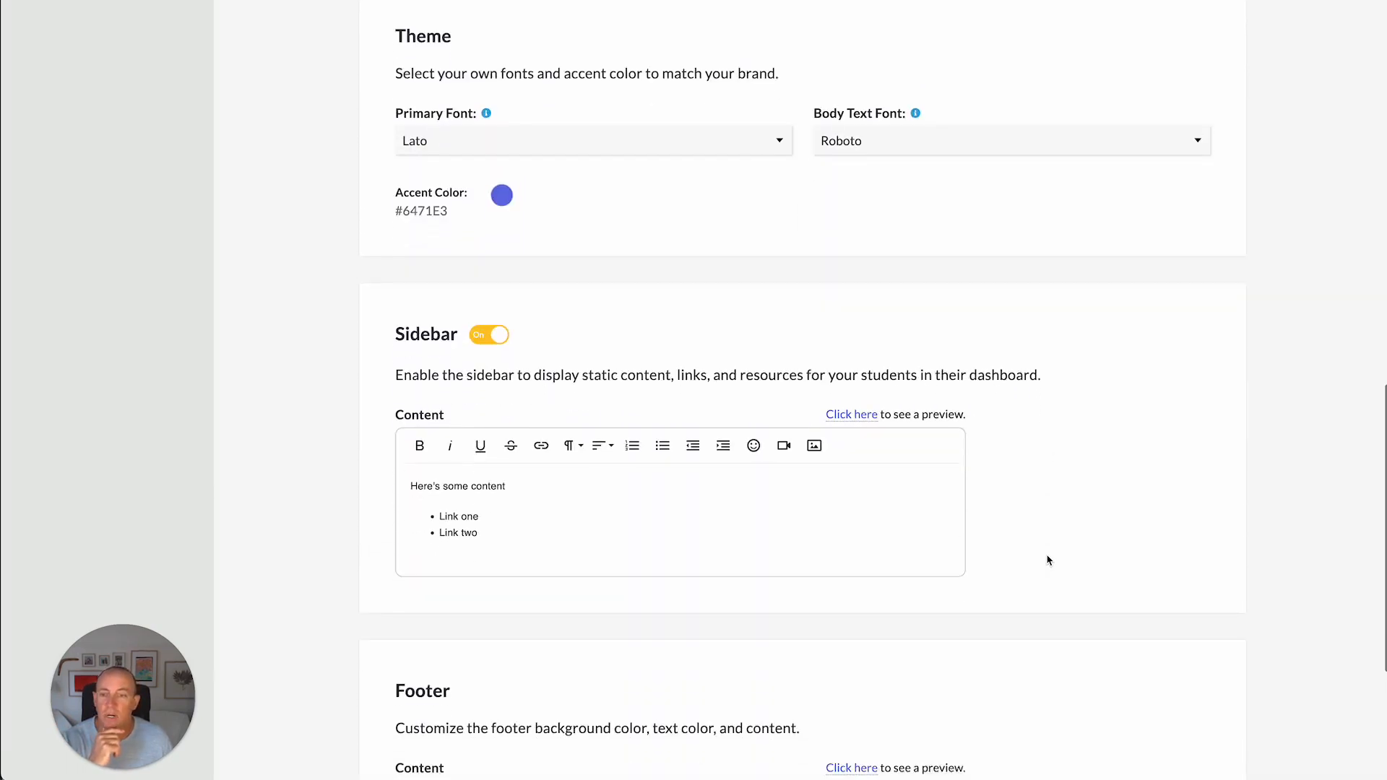
pyautogui.click(515, 527)
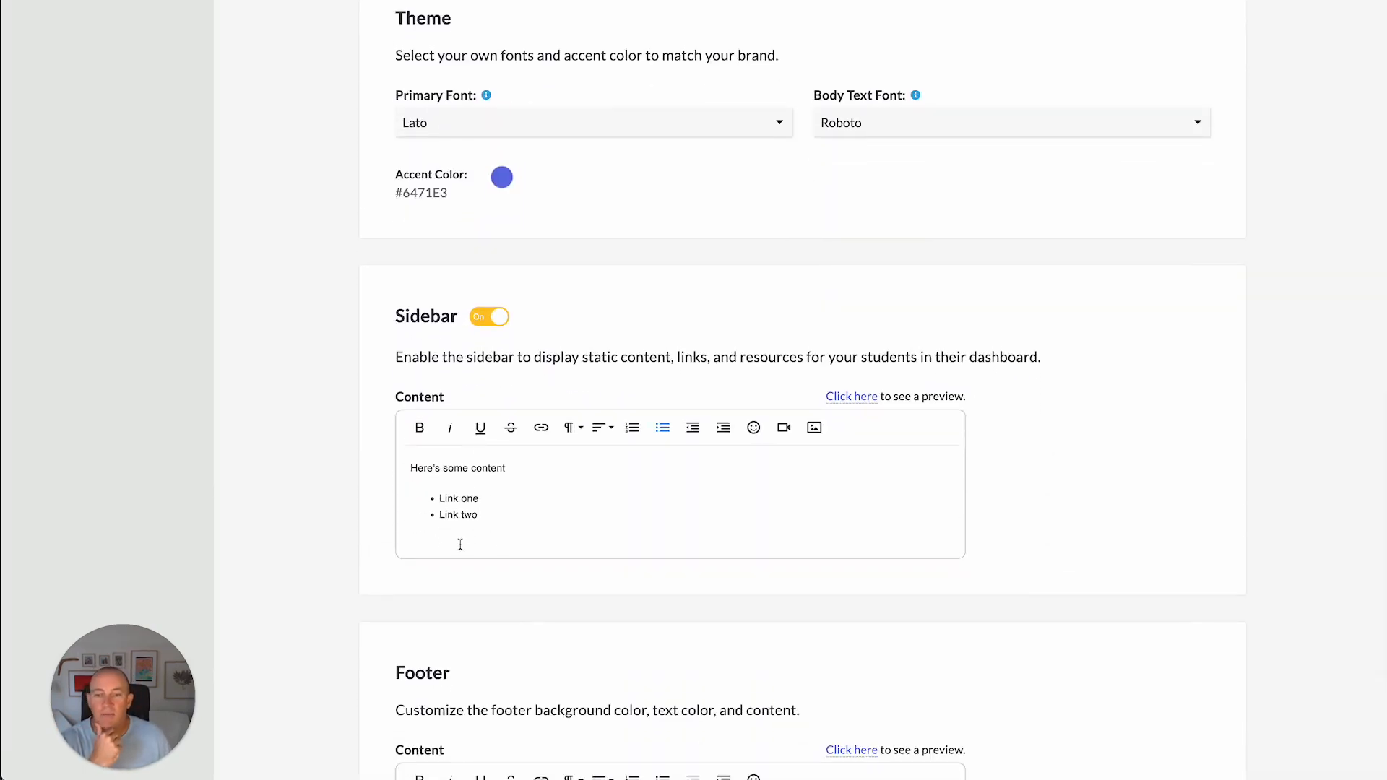
# Step: Switch to Finder and place the Voma Quick Demo folder window over the LMS header settings
pyautogui.scroll(13, 537, 523)
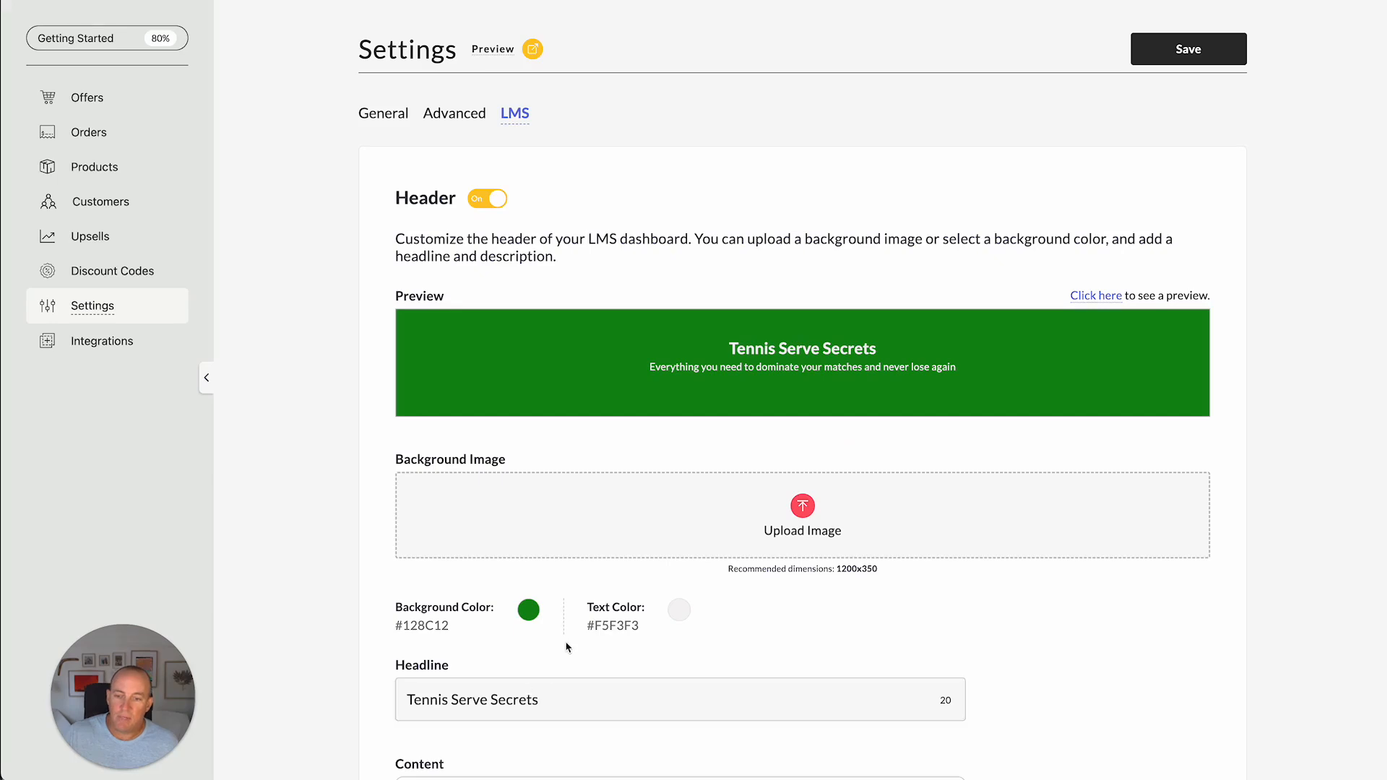
pyautogui.press('super+Tab')
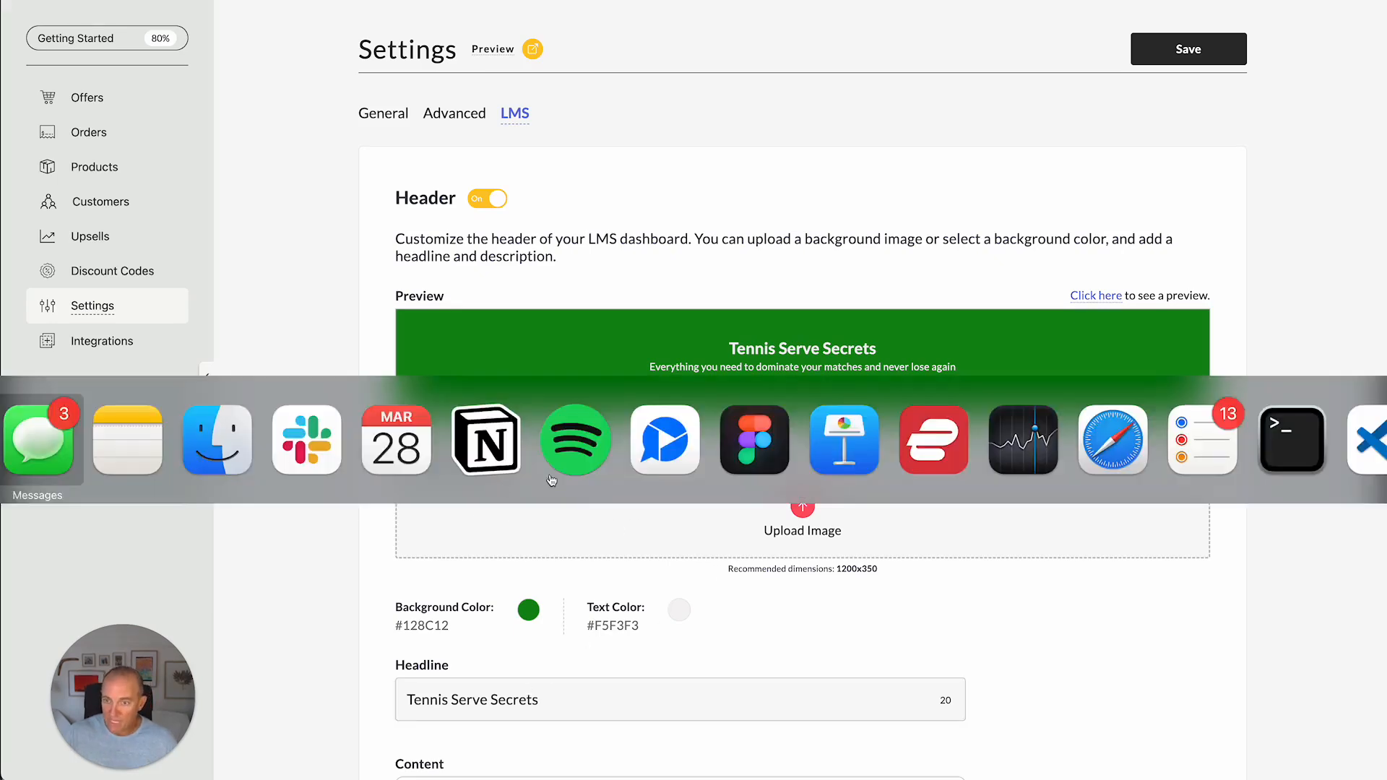
pyautogui.click(203, 470)
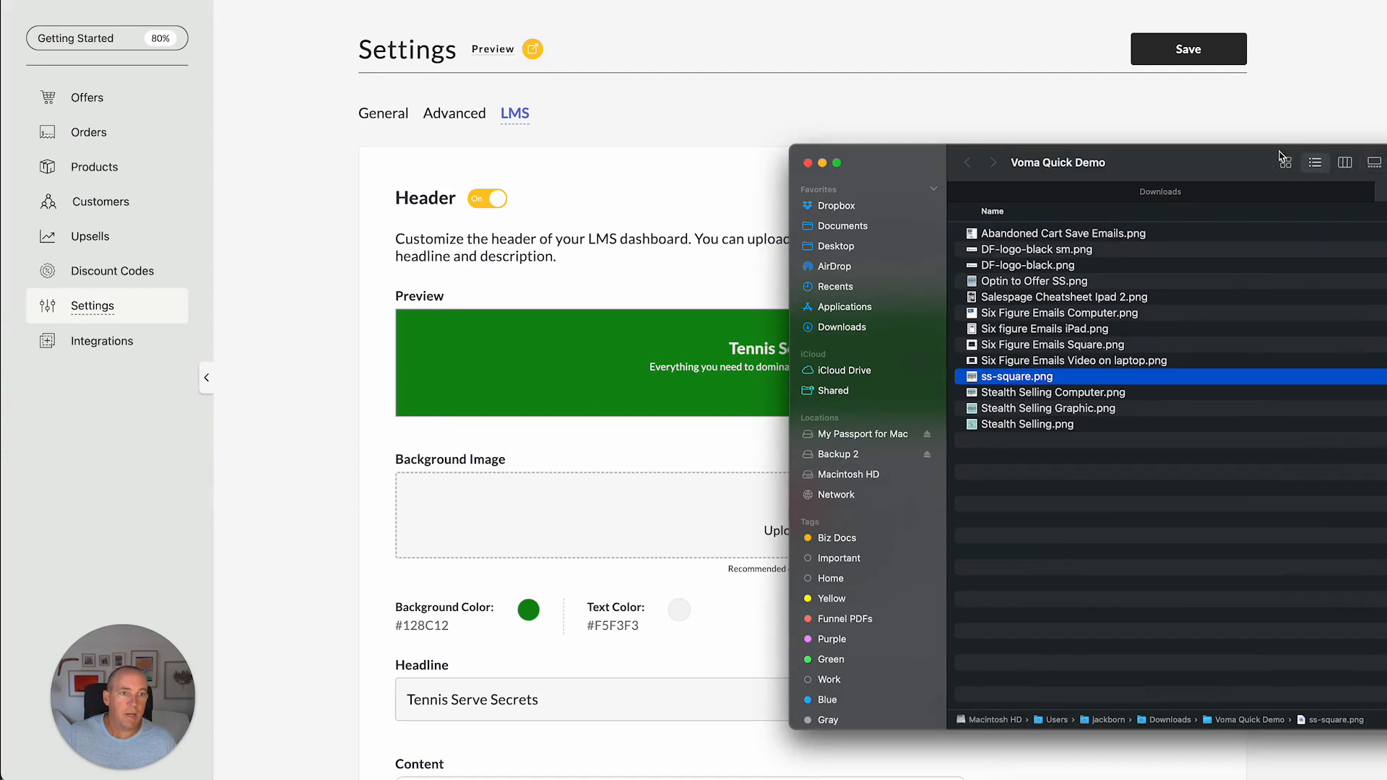
pyautogui.moveTo(1251, 158); pyautogui.dragTo(1136, 169)
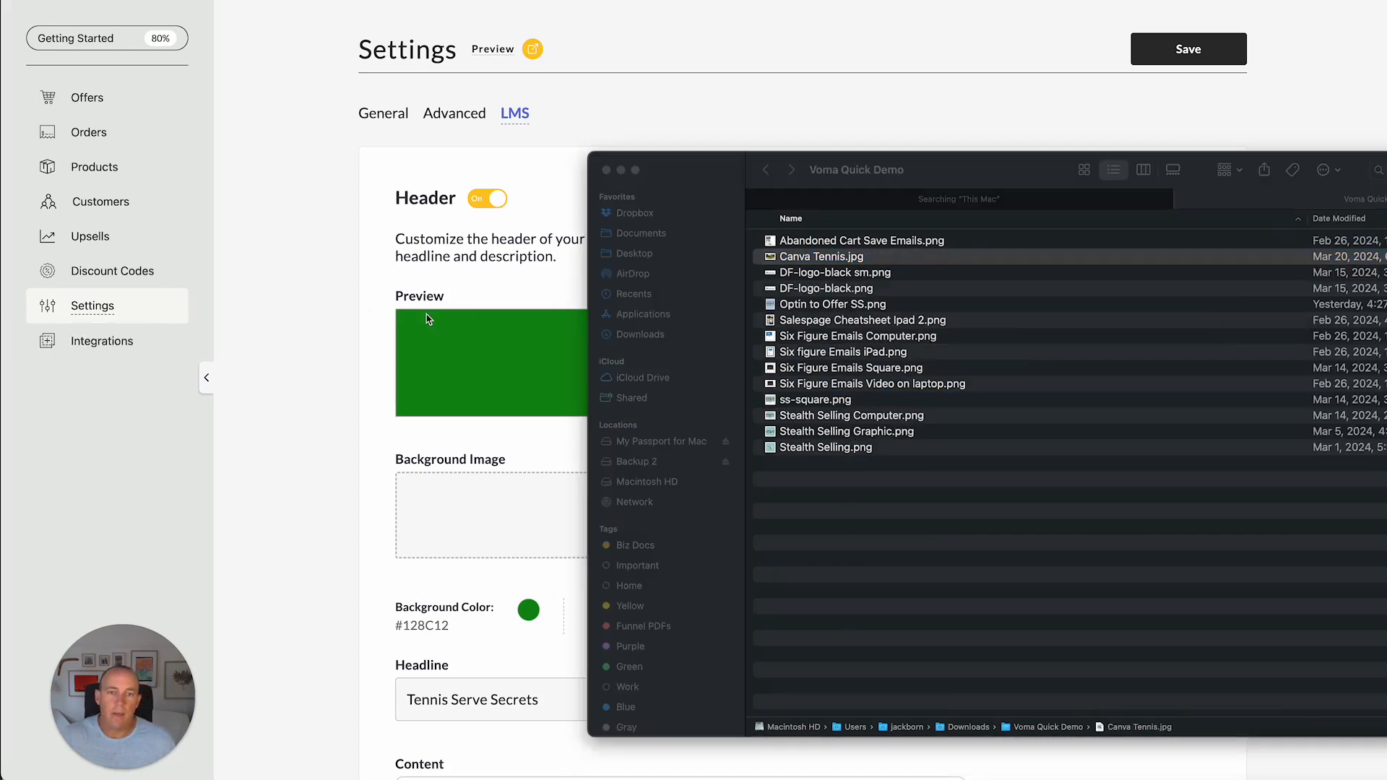
pyautogui.click(784, 257)
pyautogui.press('Return')
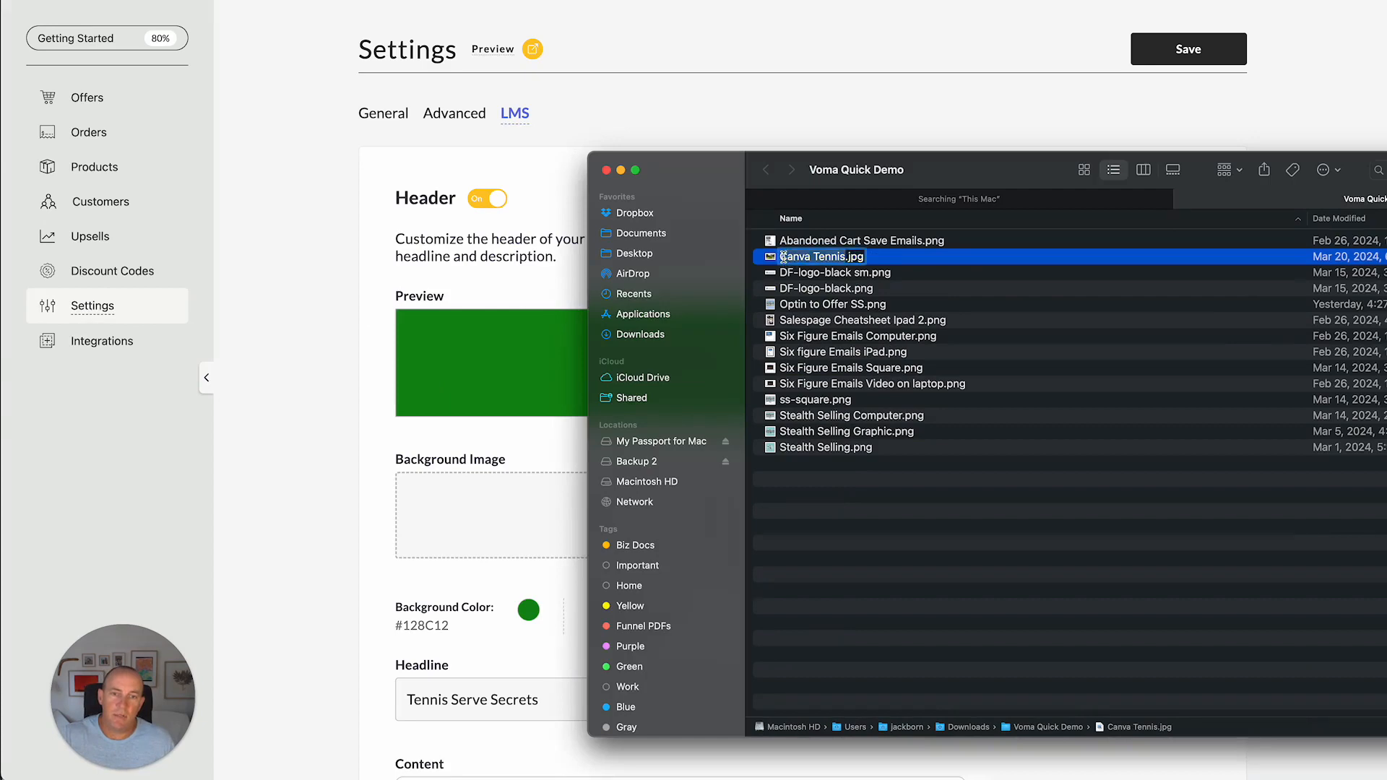
pyautogui.press('BackSpace')
pyautogui.press('Escape')
pyautogui.click(897, 321)
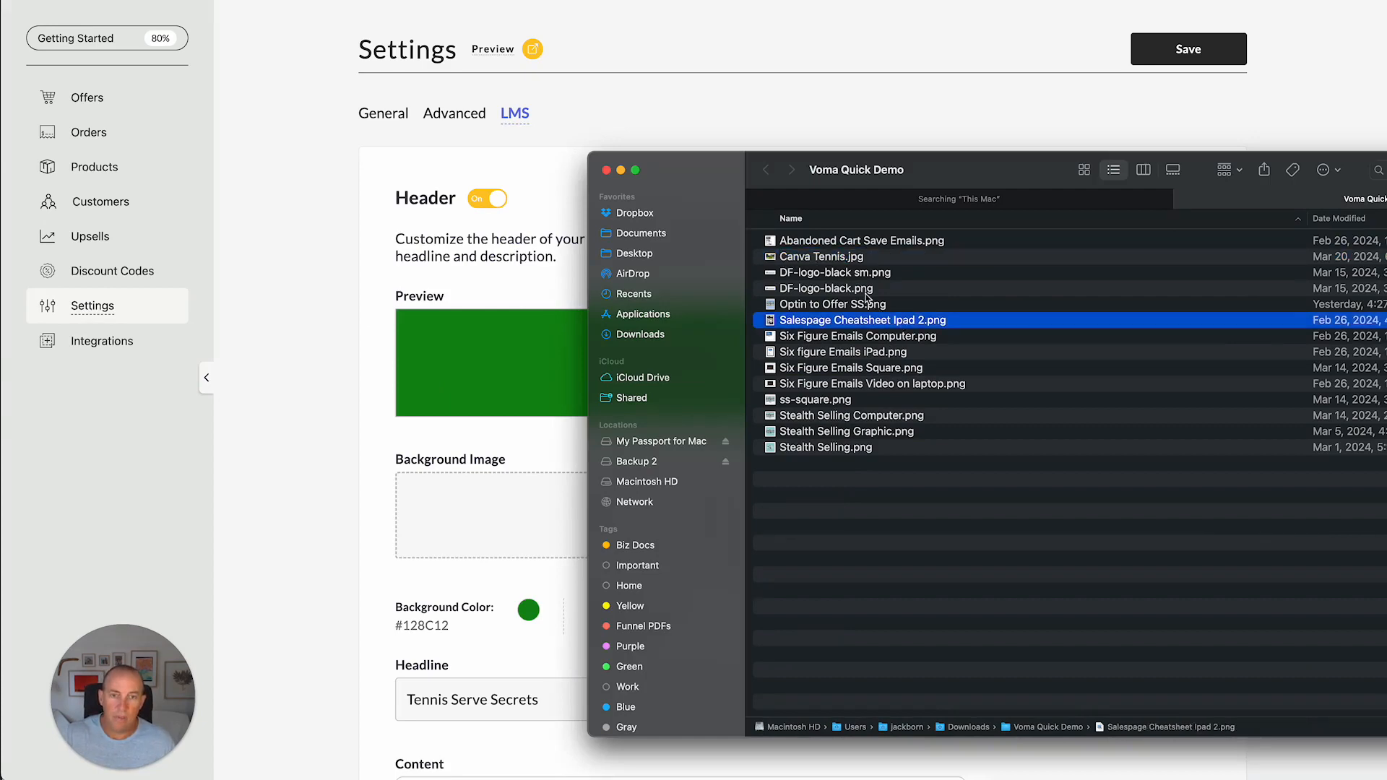
# Step: Preview the image Canva Tennis.jpg in Finder and return to the LMS header settings
pyautogui.click(840, 259)
pyautogui.press('space')
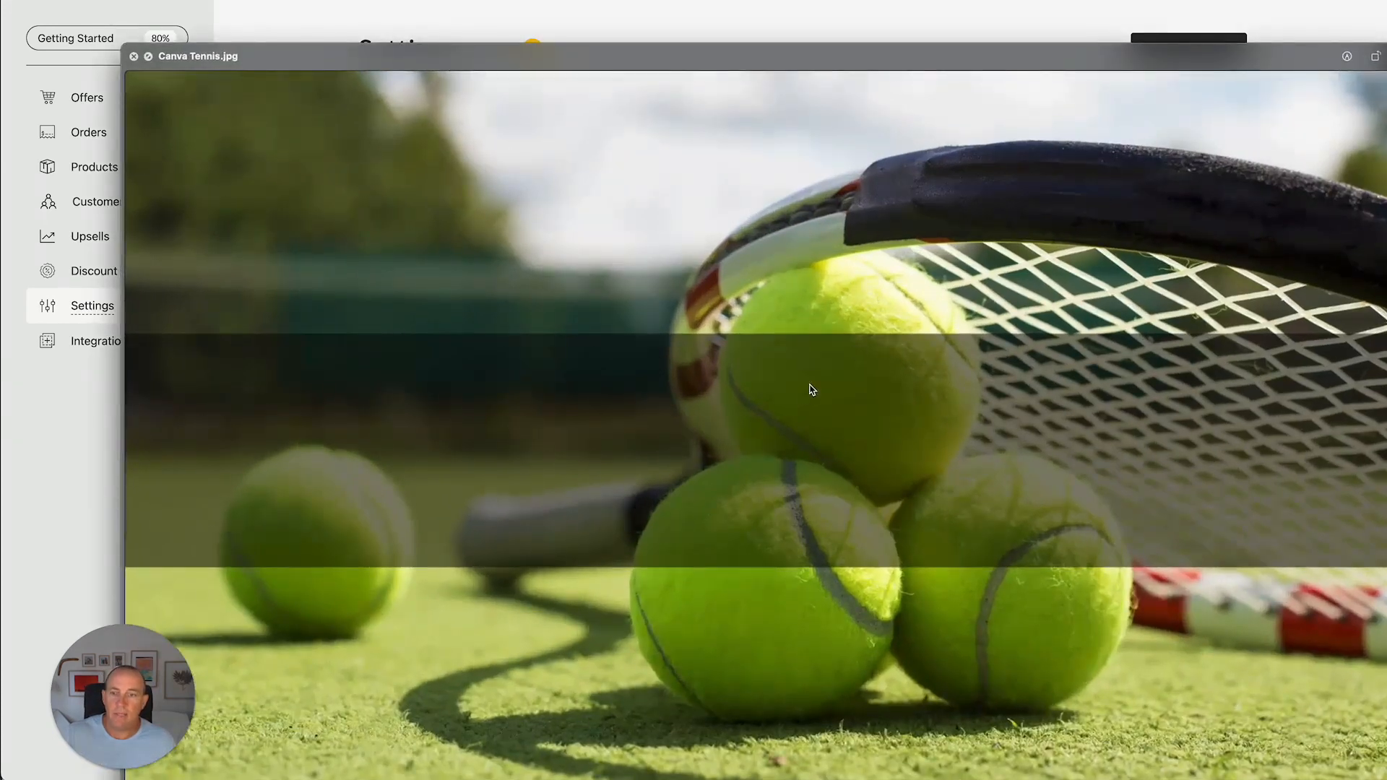
pyautogui.press('space')
pyautogui.click(466, 447)
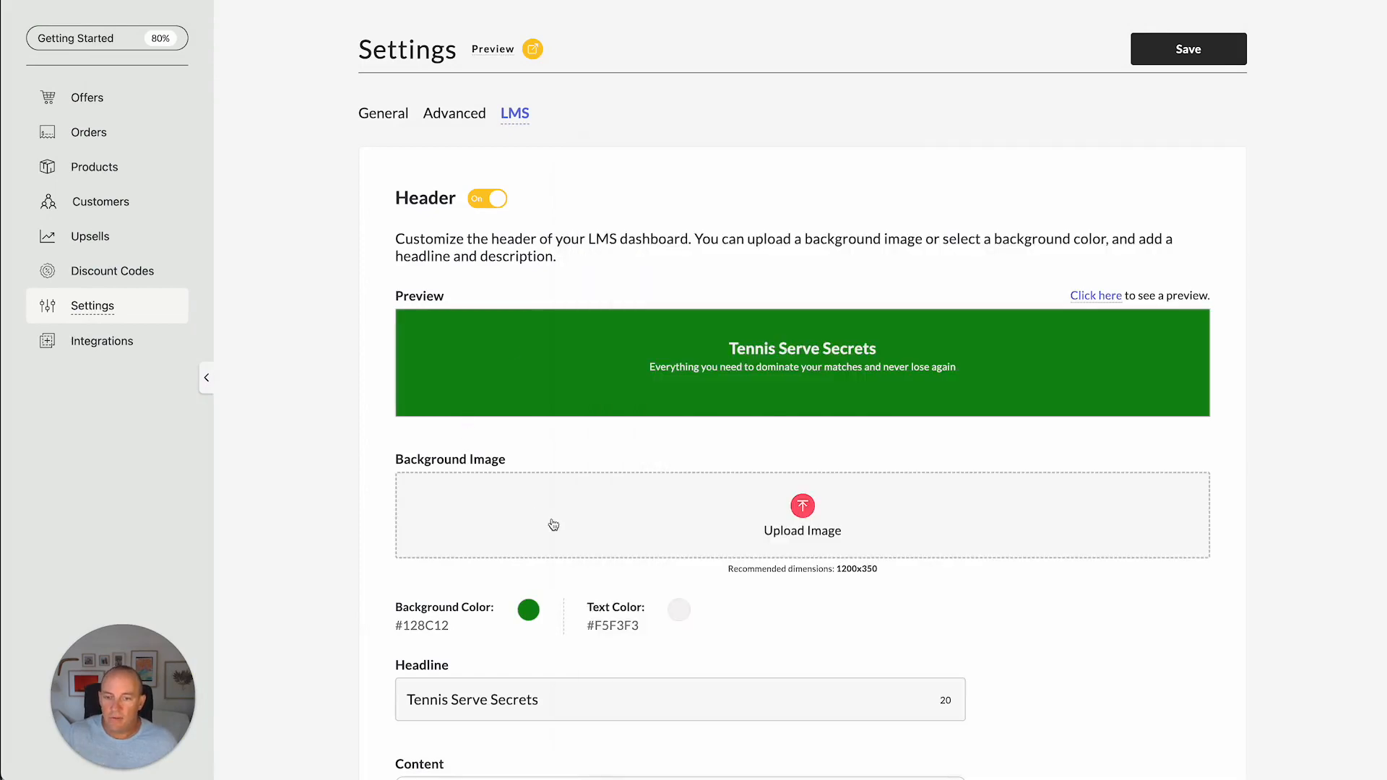
# Step: Add Canva Tennis.jpg from the Voma Quick Demo folder as the header's background image
pyautogui.click(801, 511)
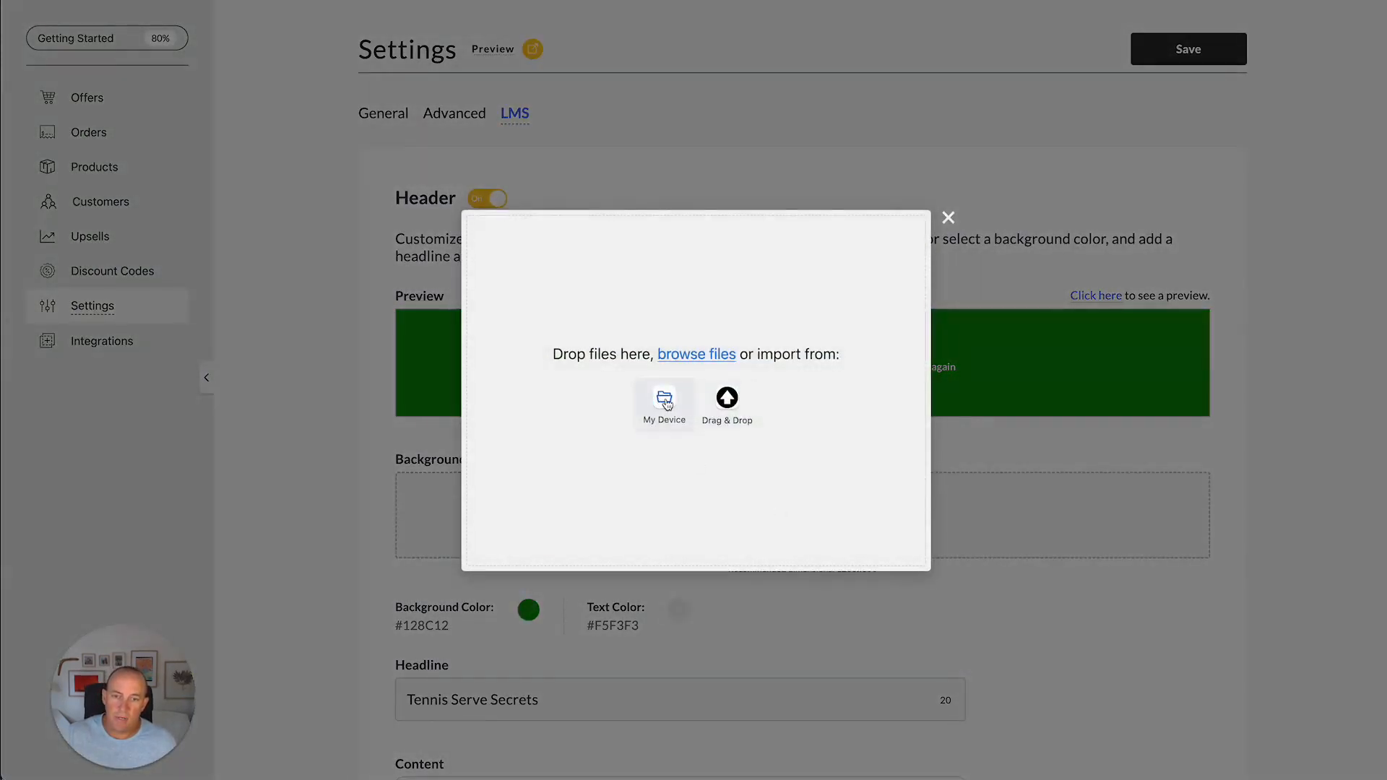
pyautogui.click(722, 398)
pyautogui.press('super+Tab')
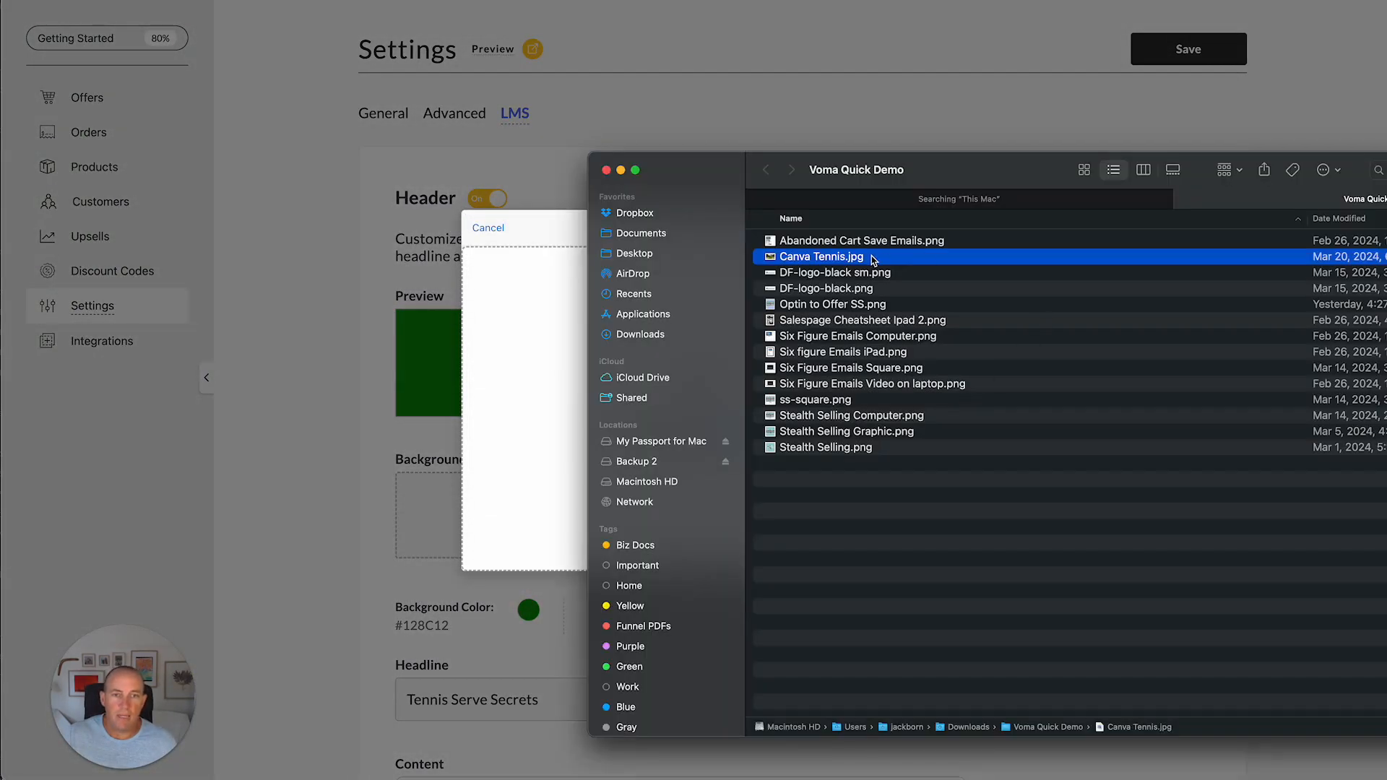
pyautogui.moveTo(860, 258); pyautogui.dragTo(566, 346)
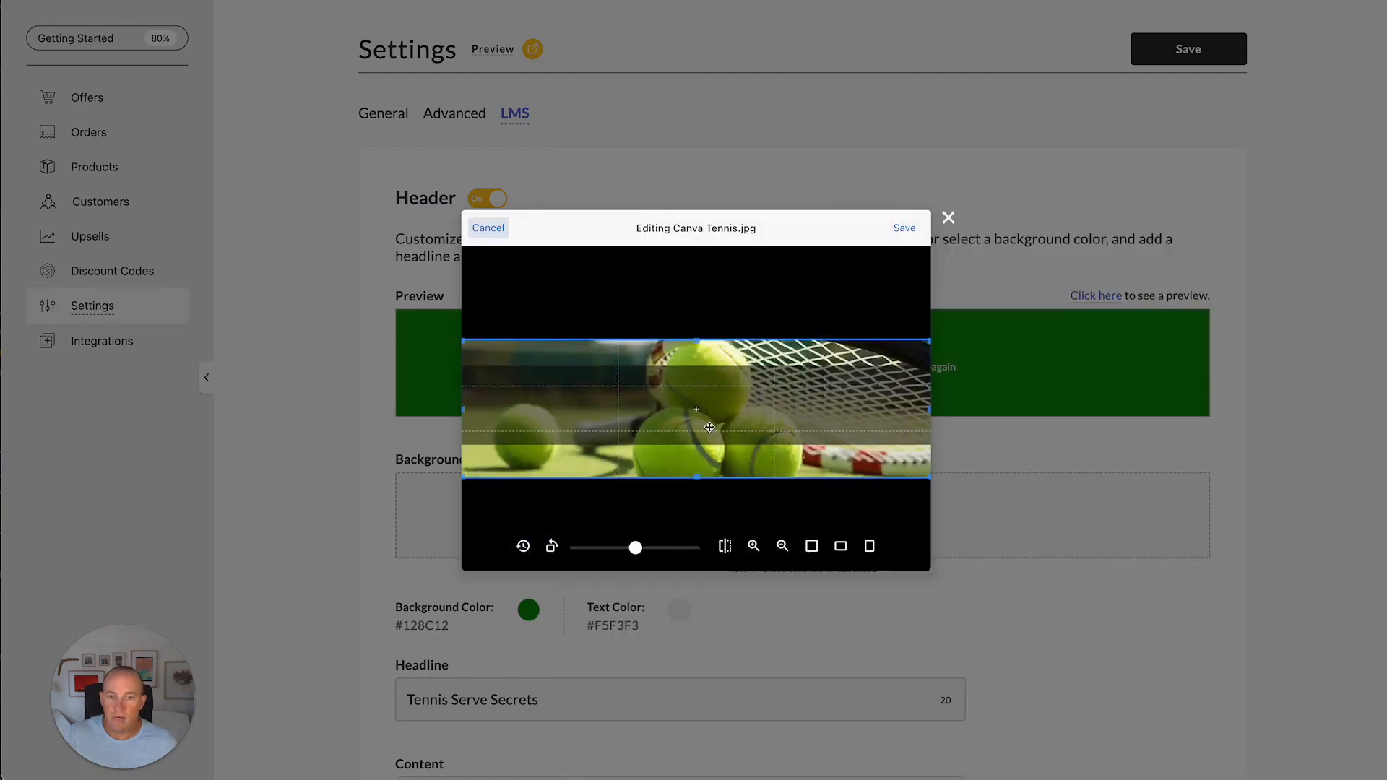
# Step: Position the crop over the stacked tennis balls and the dark band, save the crop and upload the image
pyautogui.moveTo(695, 431); pyautogui.dragTo(706, 403)
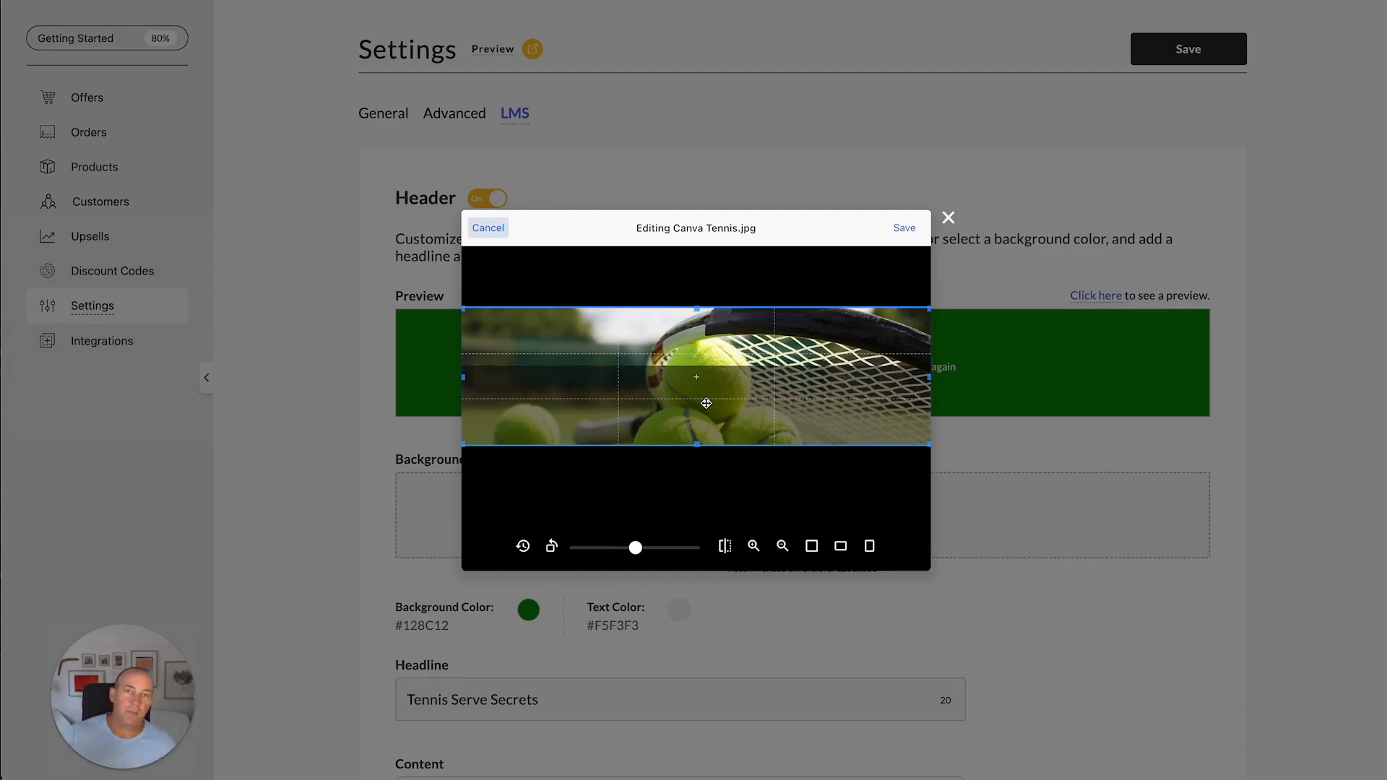
pyautogui.moveTo(718, 432)
pyautogui.mouseDown()
pyautogui.moveTo(719, 486)
pyautogui.moveTo(719, 394)
pyautogui.moveTo(719, 444)
pyautogui.mouseUp()
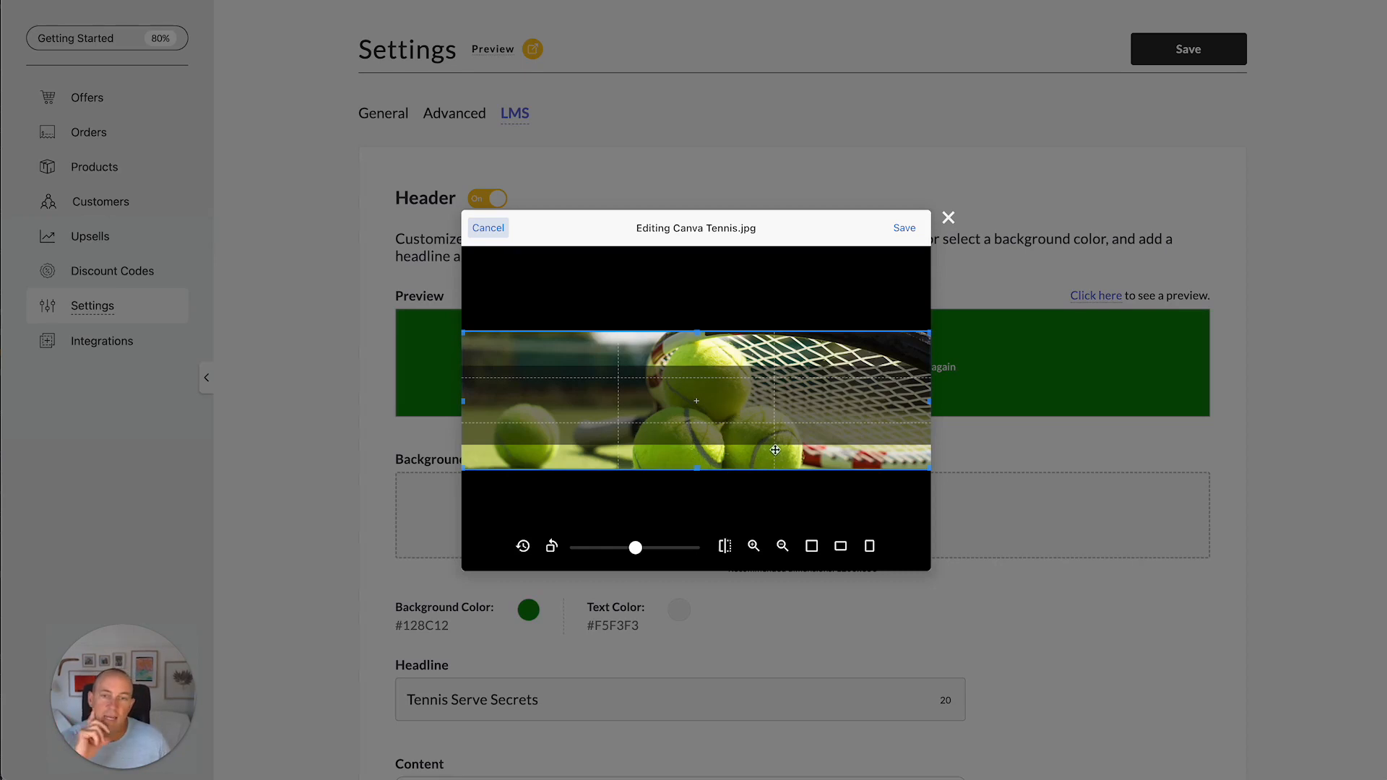
pyautogui.click(903, 227)
pyautogui.click(540, 550)
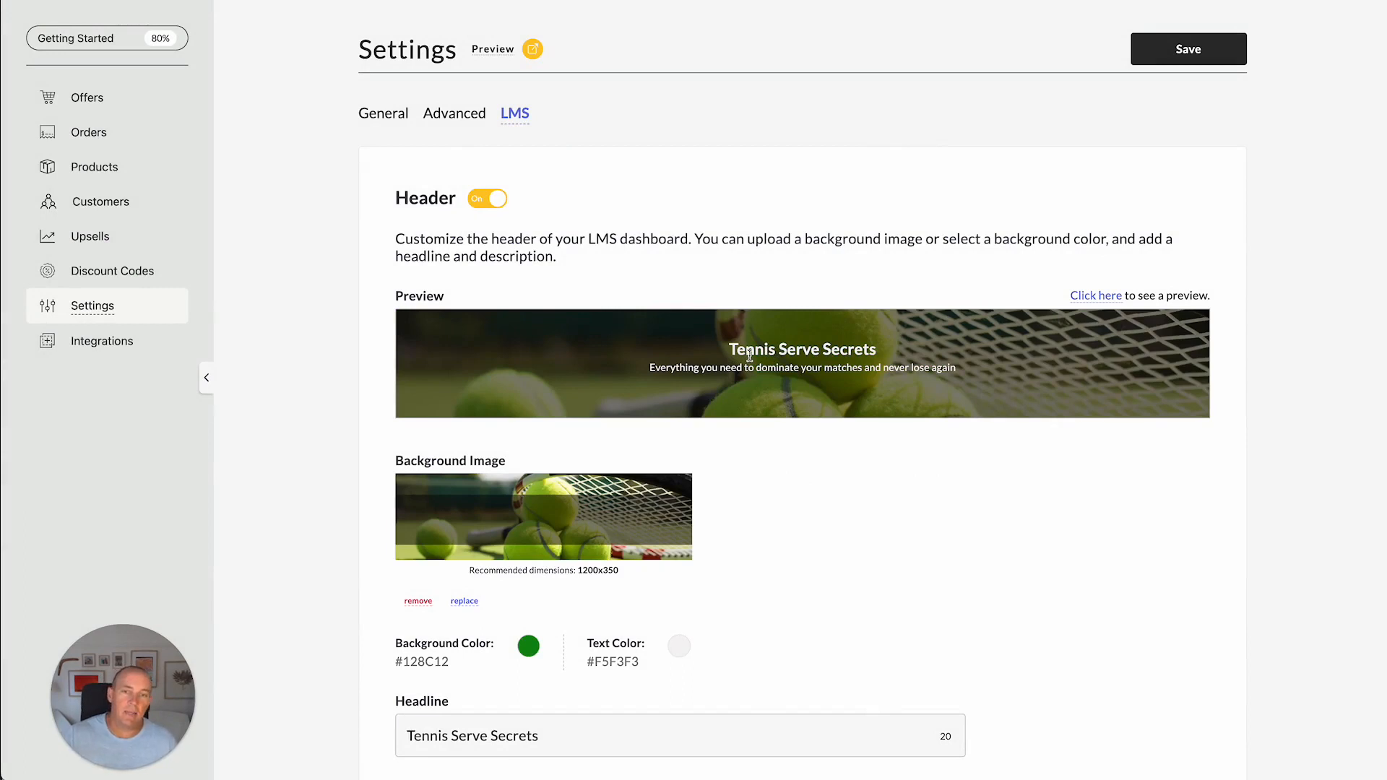
# Step: Save the LMS settings and reload the course dashboard to check the header's background image
pyautogui.click(1207, 63)
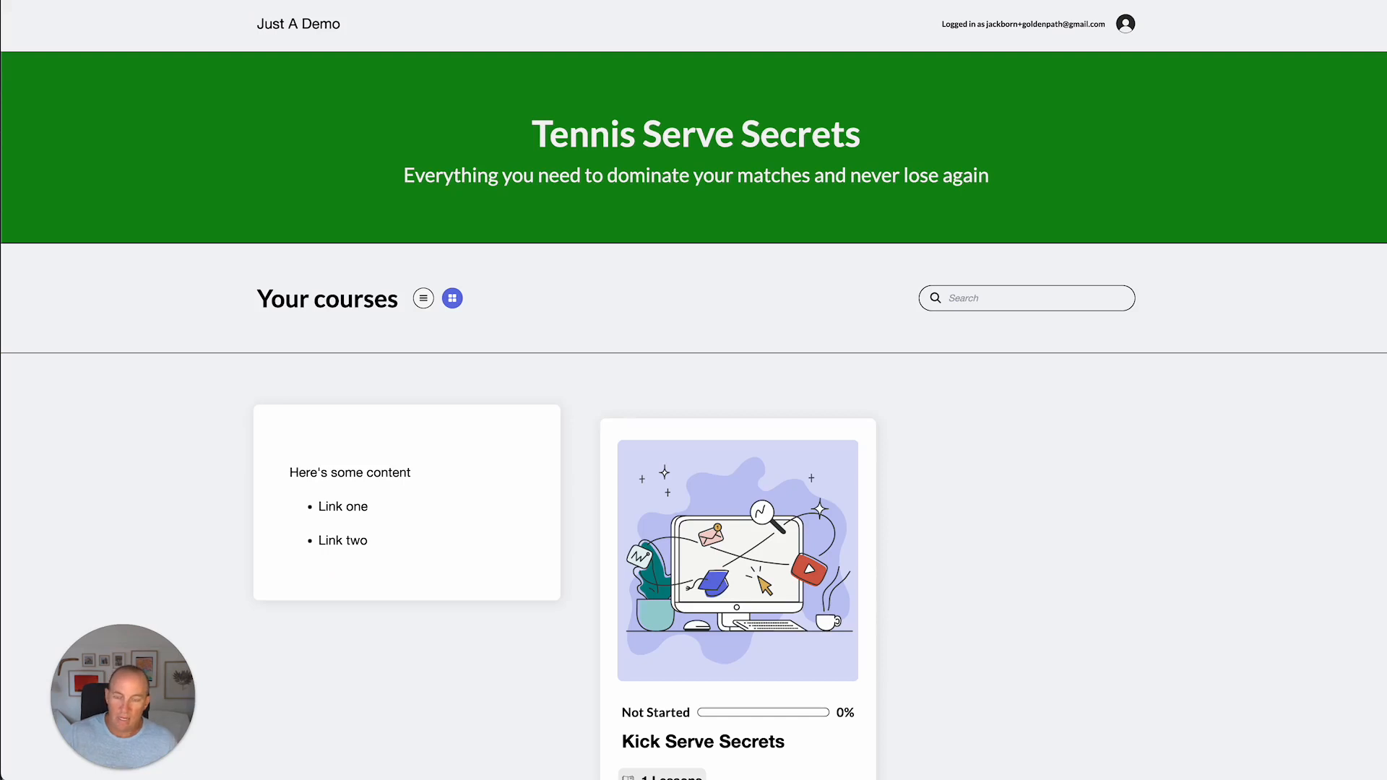
pyautogui.press('super+r')
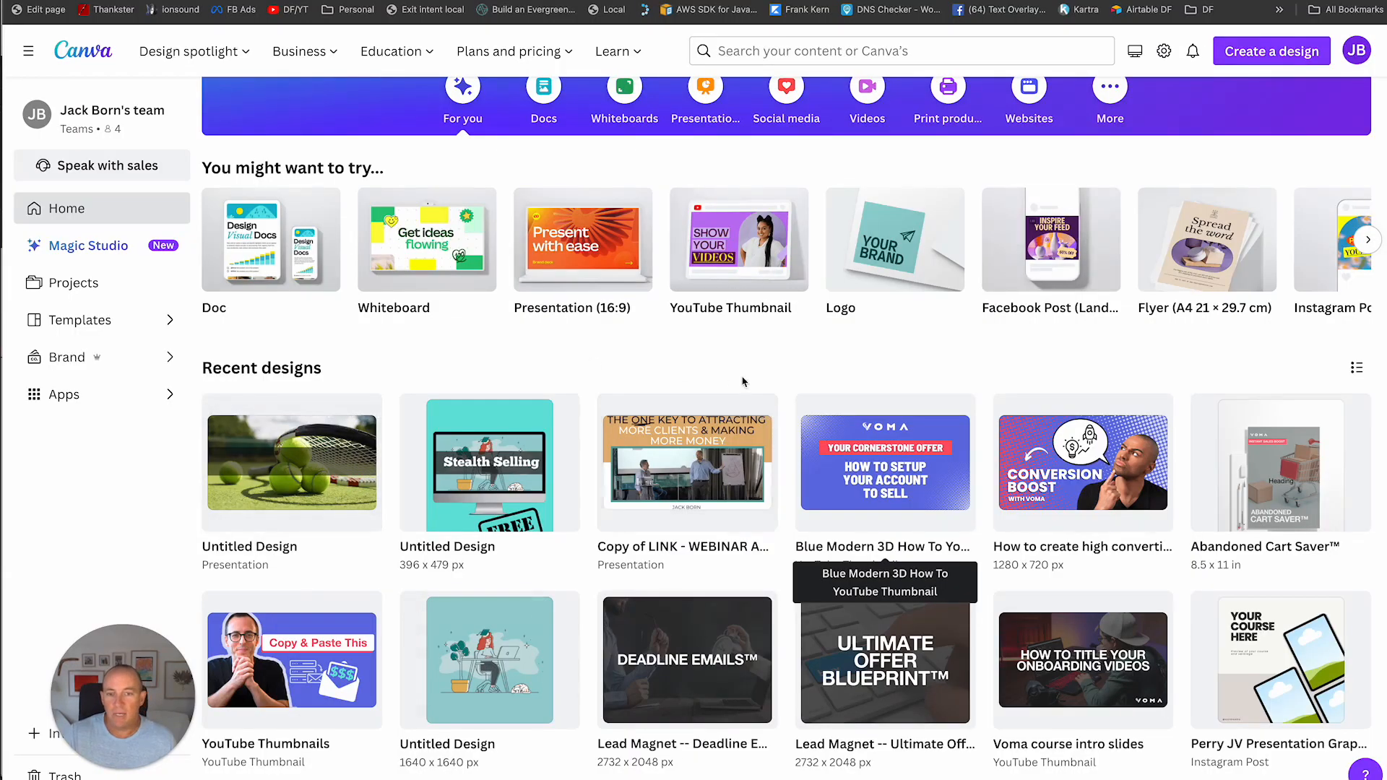
# Step: Switch to Canva and open the recent presentation design showing the tennis balls and racket
pyautogui.click(294, 460)
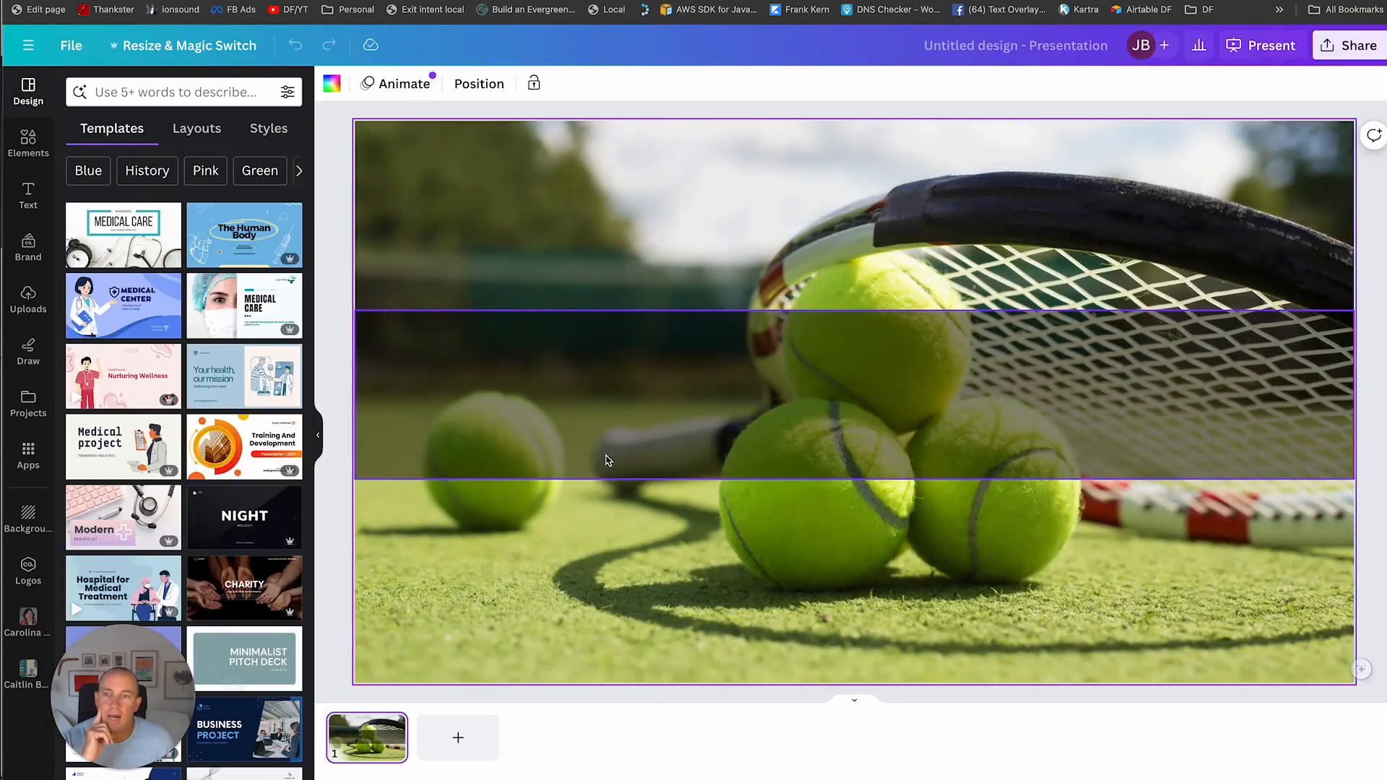
# Step: Check the transparency settings of the dark band and of the tennis photo behind it
pyautogui.click(481, 386)
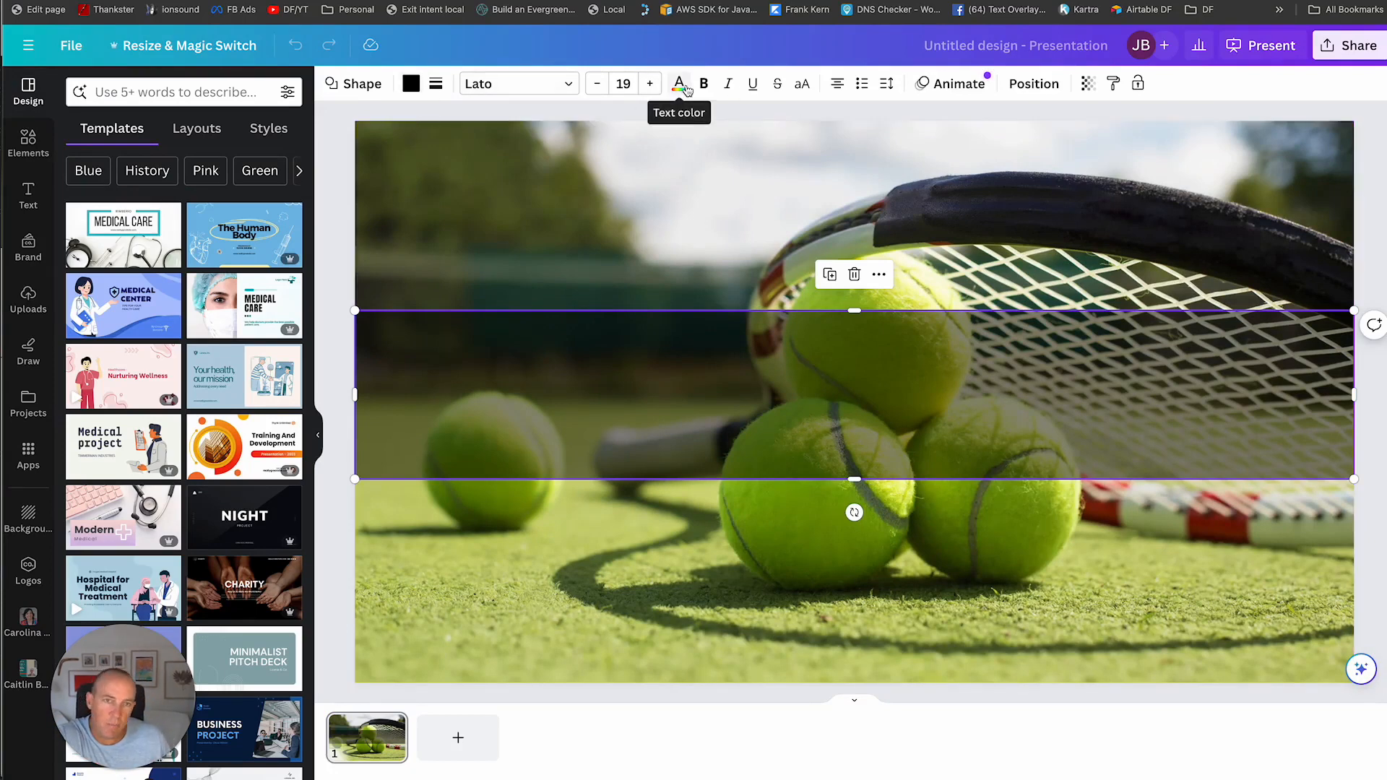
pyautogui.click(1090, 85)
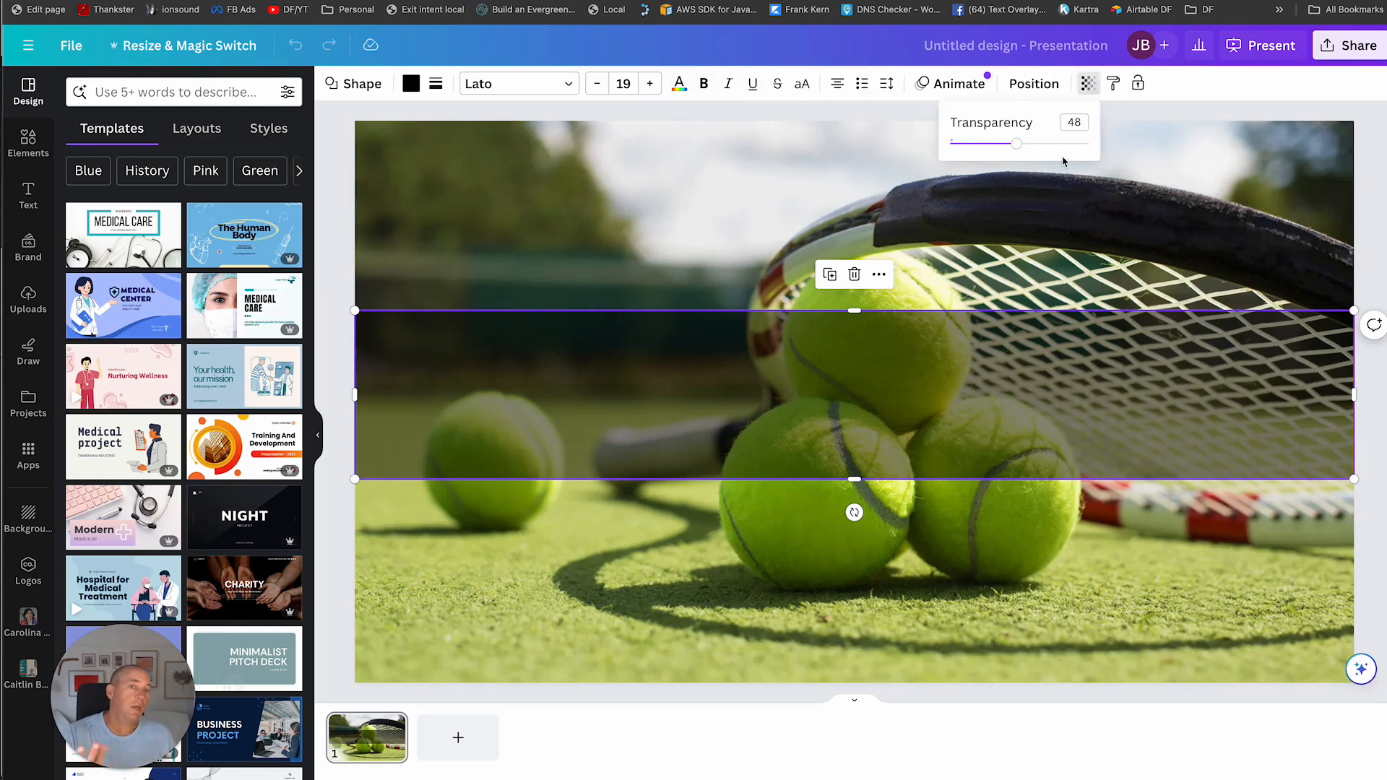
pyautogui.click(1119, 161)
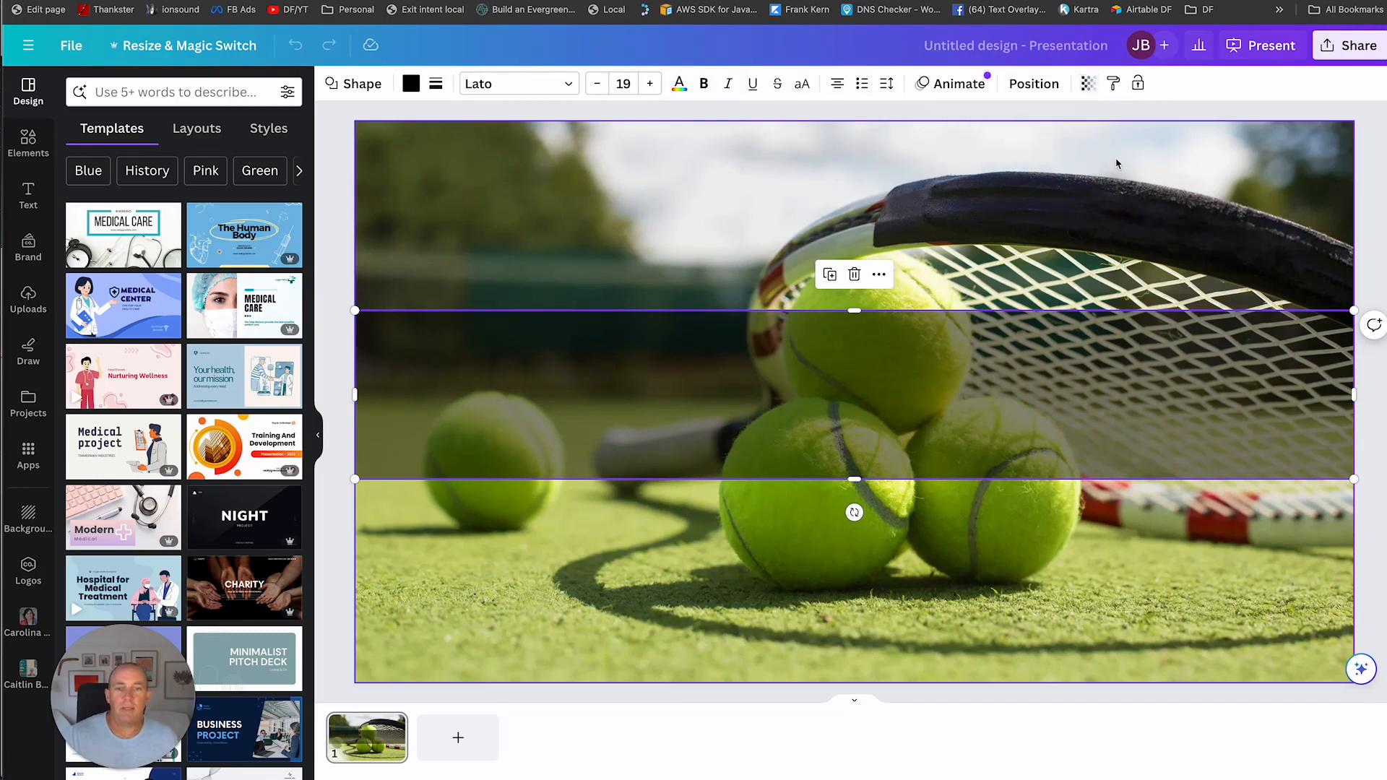
pyautogui.click(1118, 162)
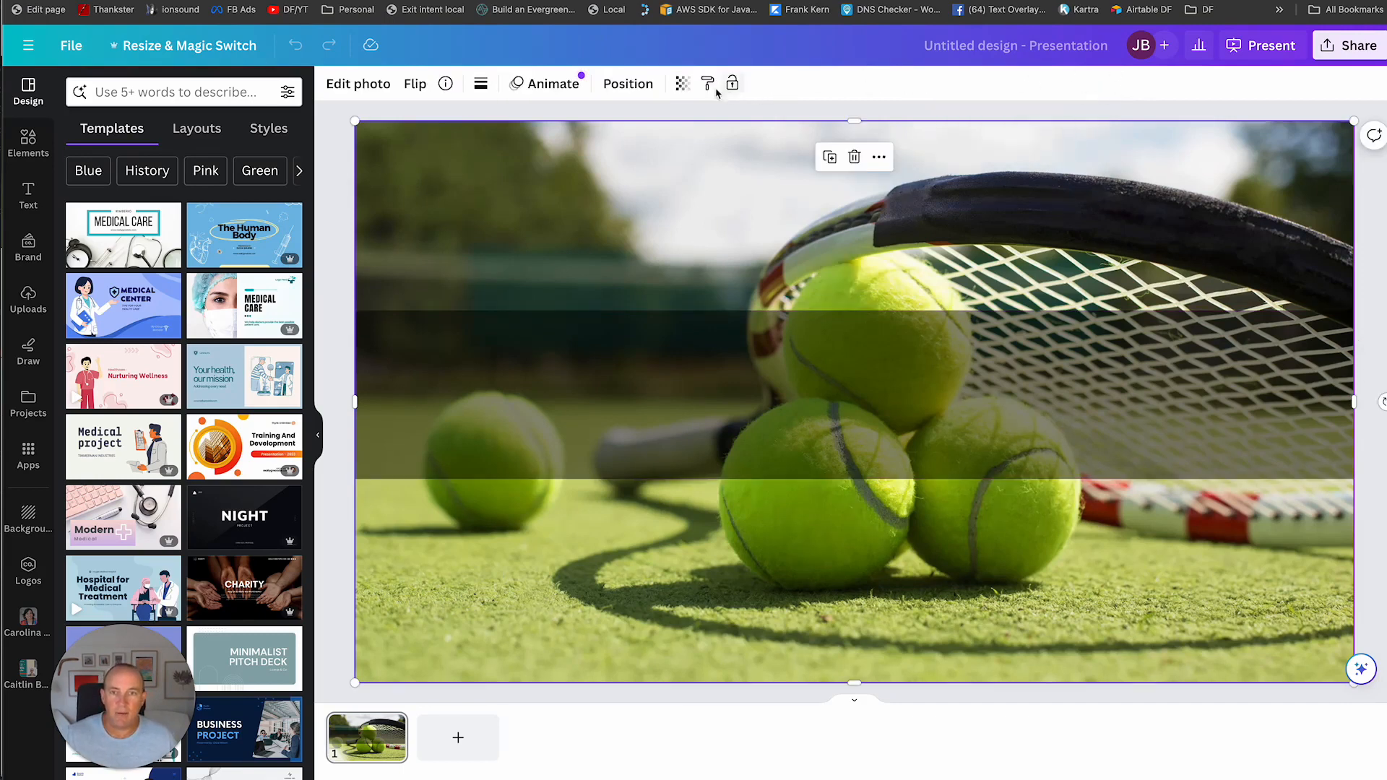
pyautogui.click(682, 83)
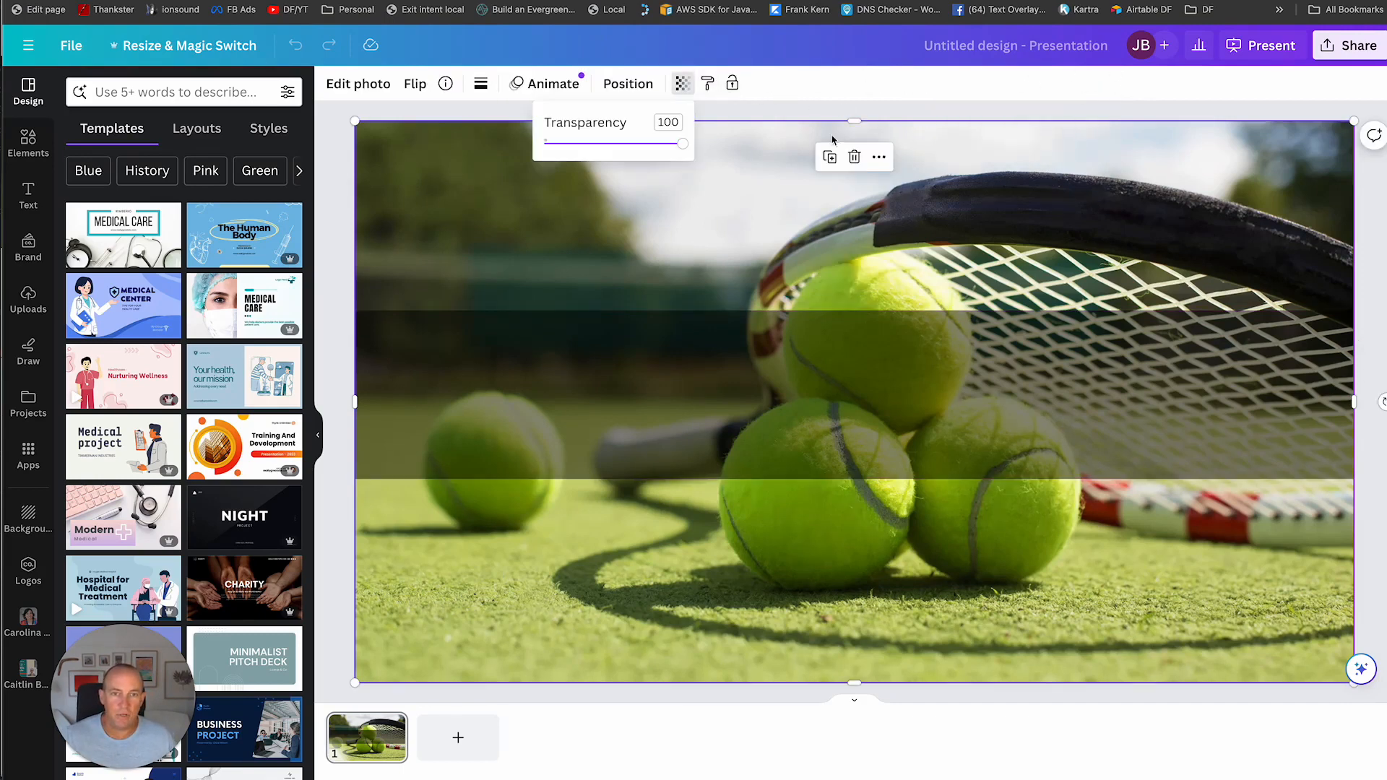
pyautogui.click(780, 117)
# Step: Set the transparency of the dark band across the tennis photo to 51
pyautogui.click(792, 340)
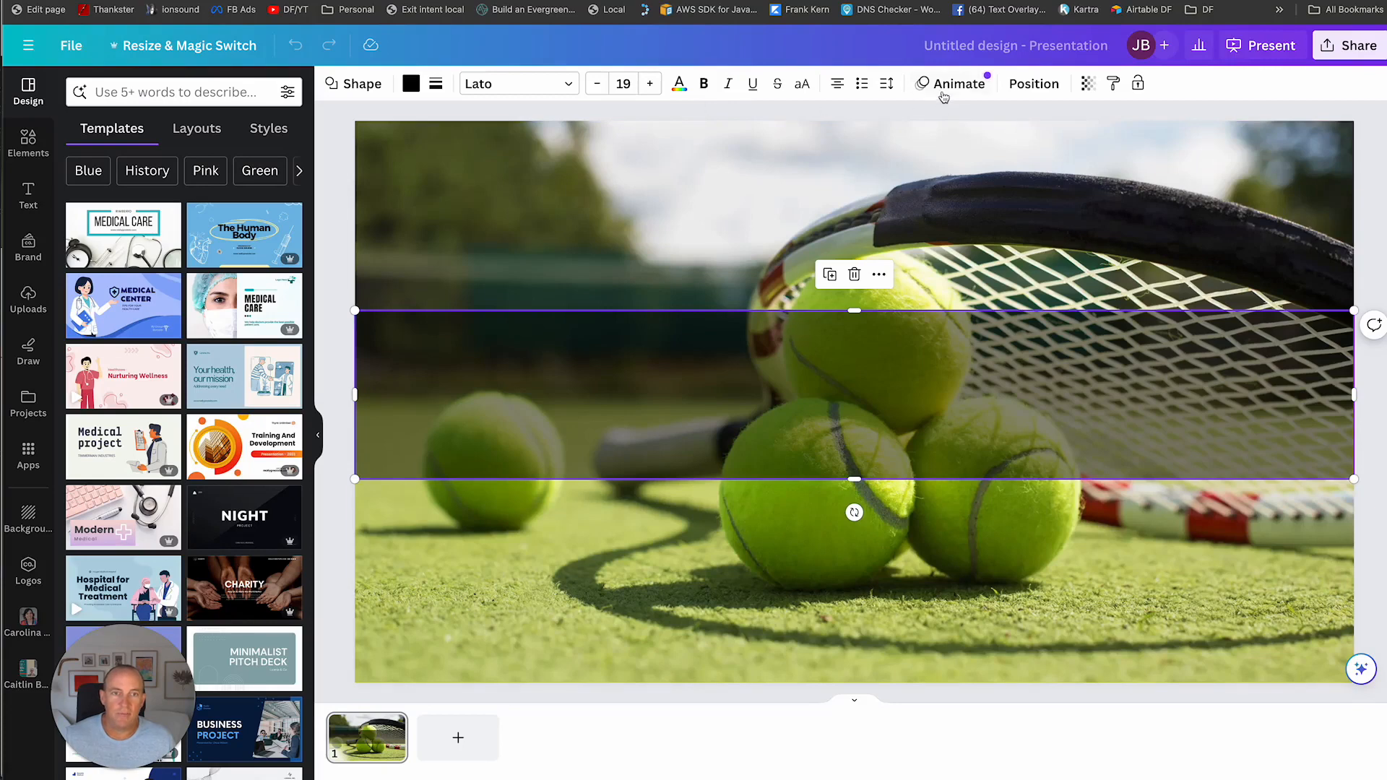
pyautogui.click(1088, 83)
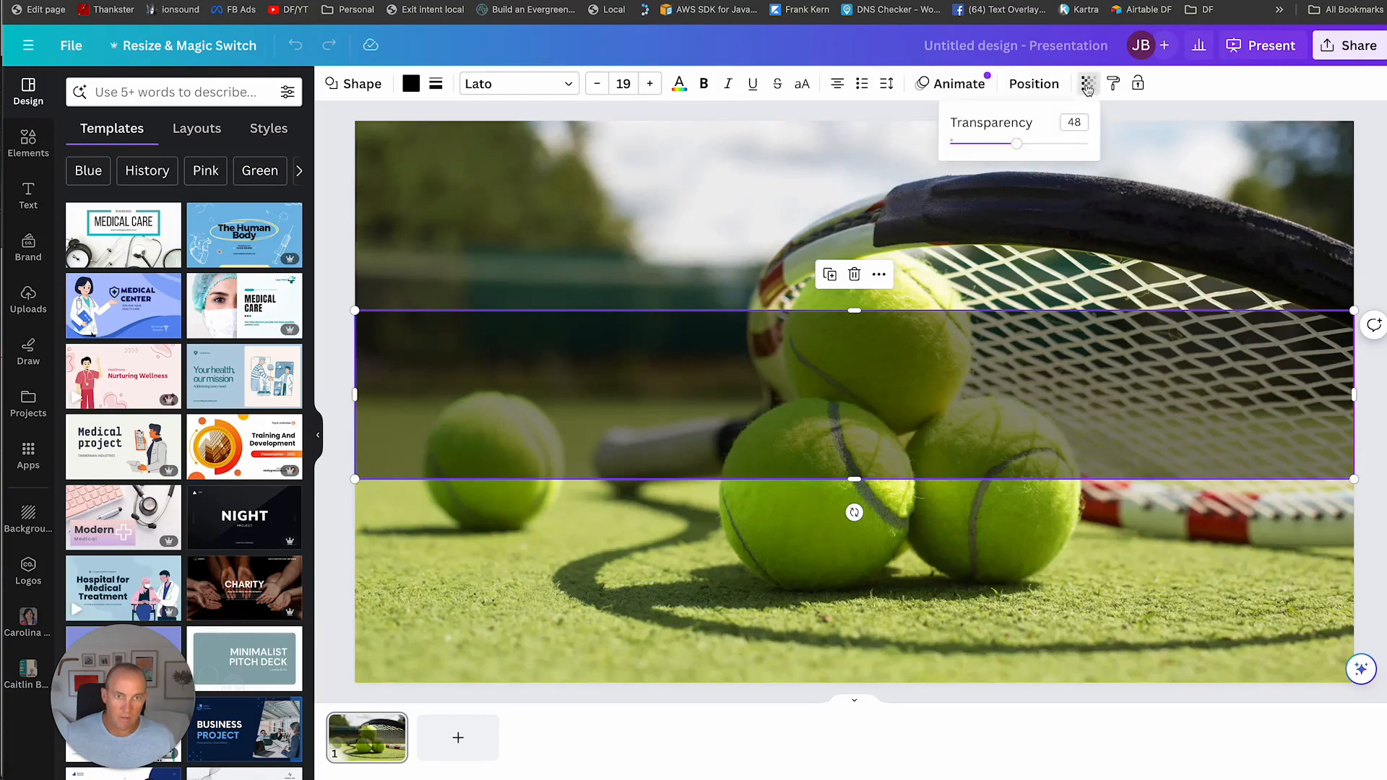
pyautogui.moveTo(1045, 151)
pyautogui.mouseDown()
pyautogui.moveTo(1015, 150)
pyautogui.moveTo(1072, 144)
pyautogui.moveTo(991, 144)
pyautogui.moveTo(1018, 144)
pyautogui.mouseUp()
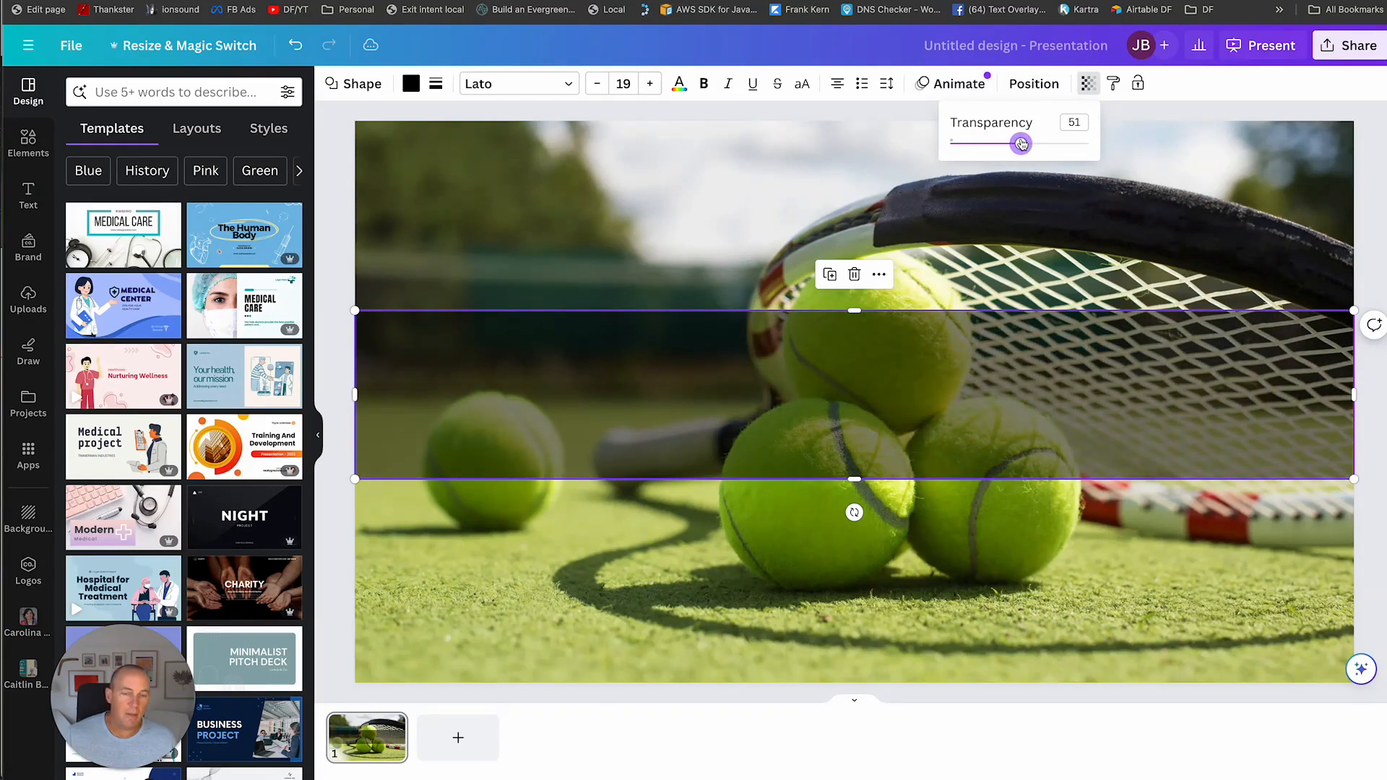
pyautogui.click(1028, 210)
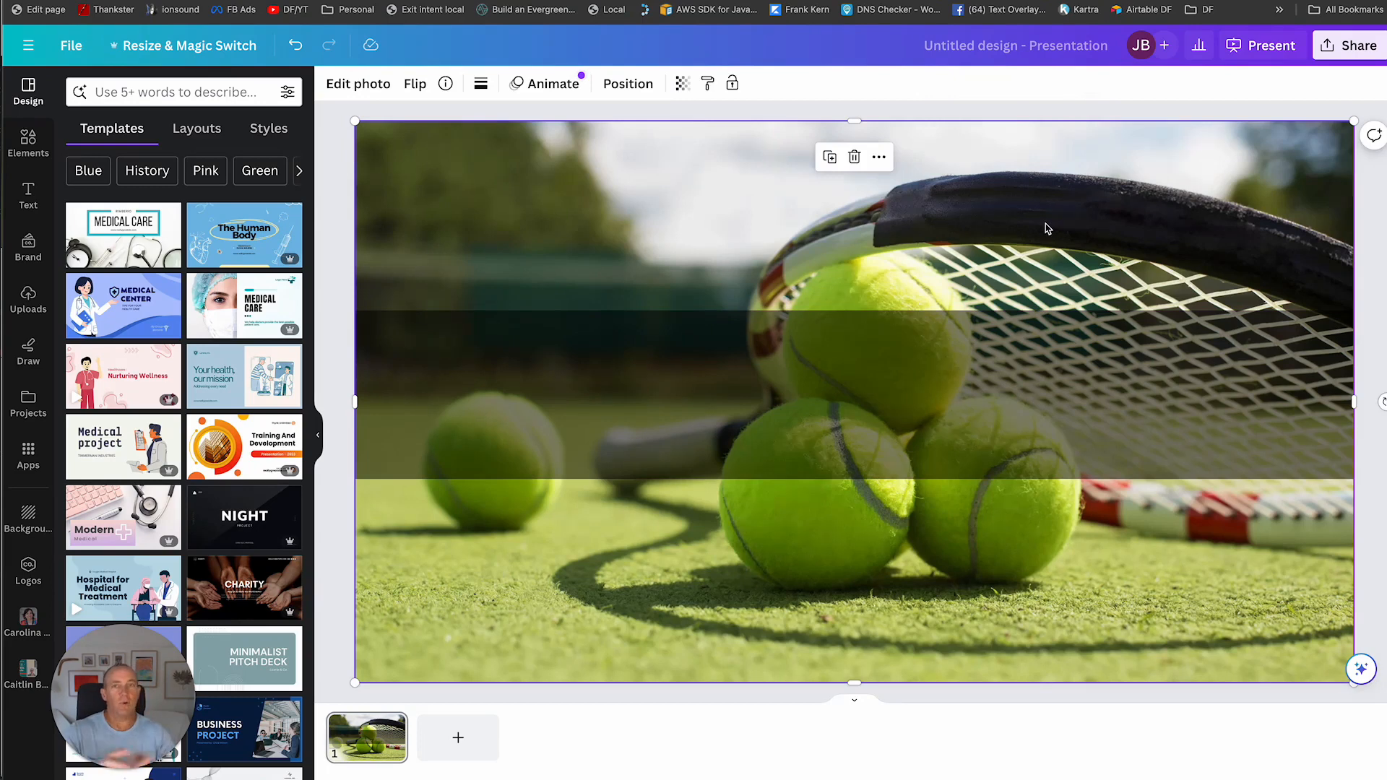